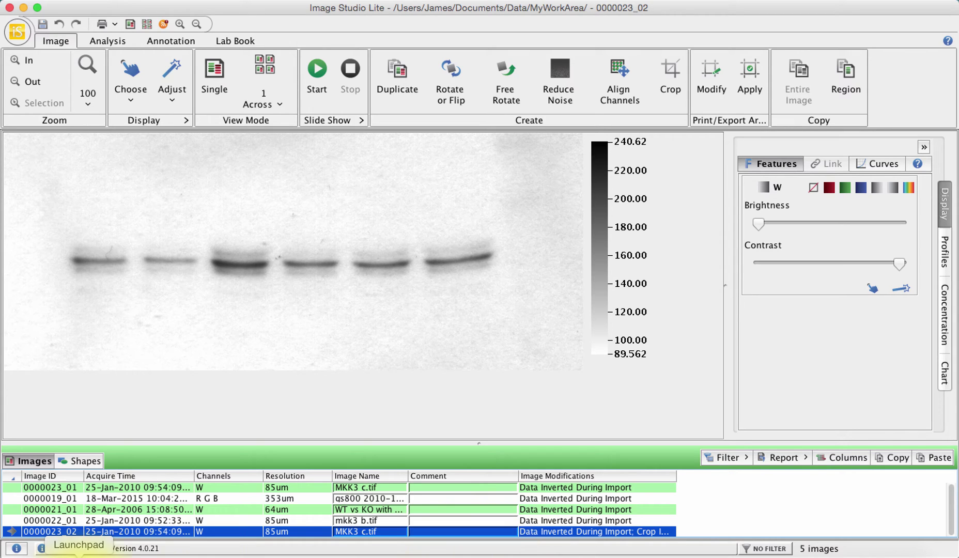
Bring the LI-COR Image Studio Lite page in Safari to the front.
click(108, 555)
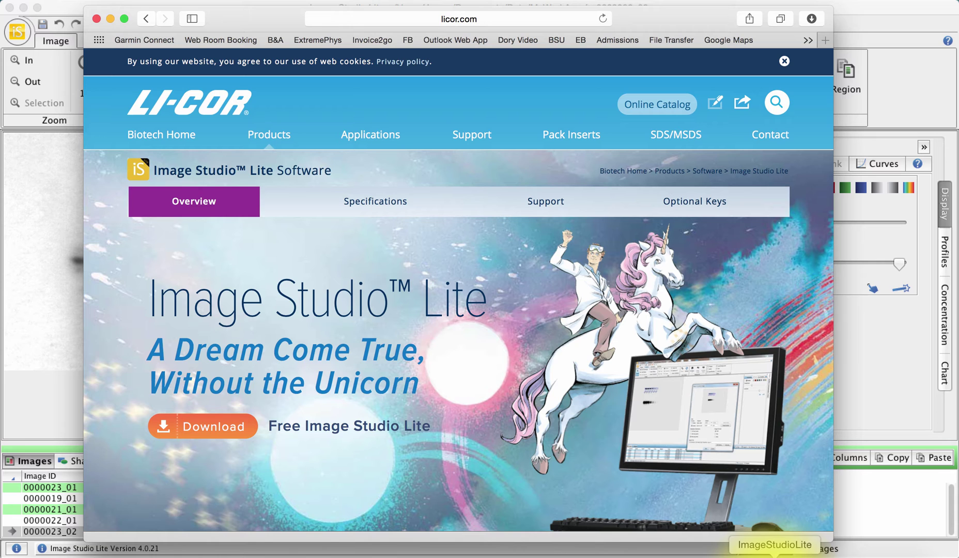
Switch back to Image Studio Lite, showing the cropped blot image 0000023_02.
click(773, 555)
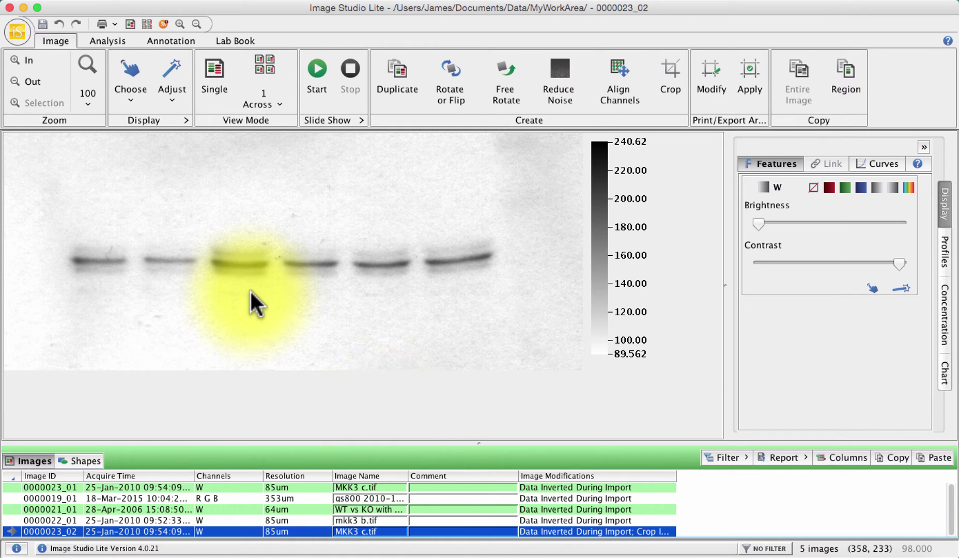
click(17, 26)
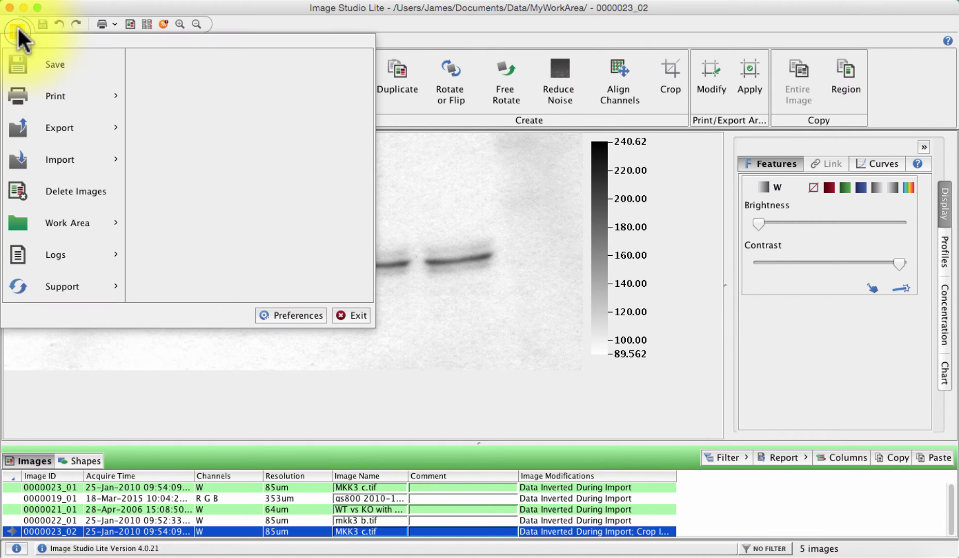
mouse_move(42, 271)
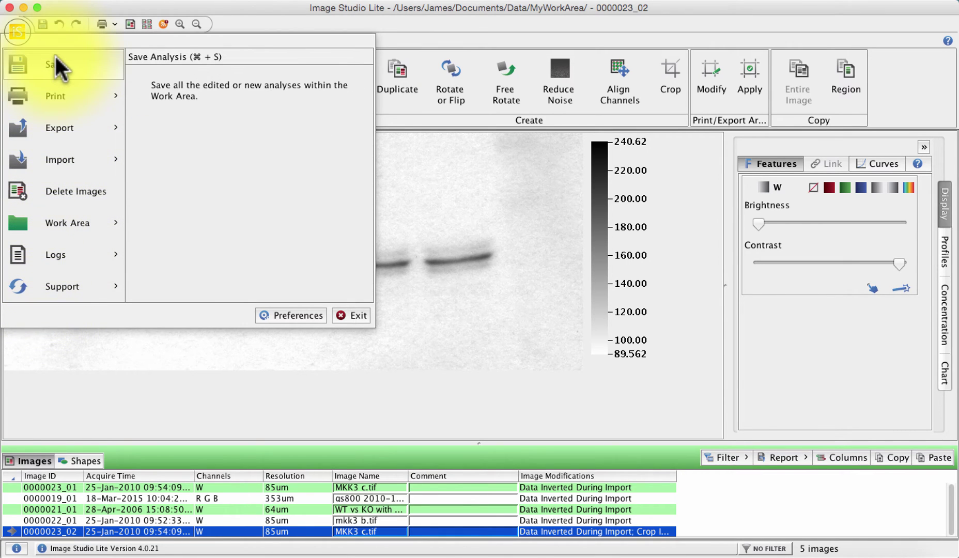
mouse_move(55, 155)
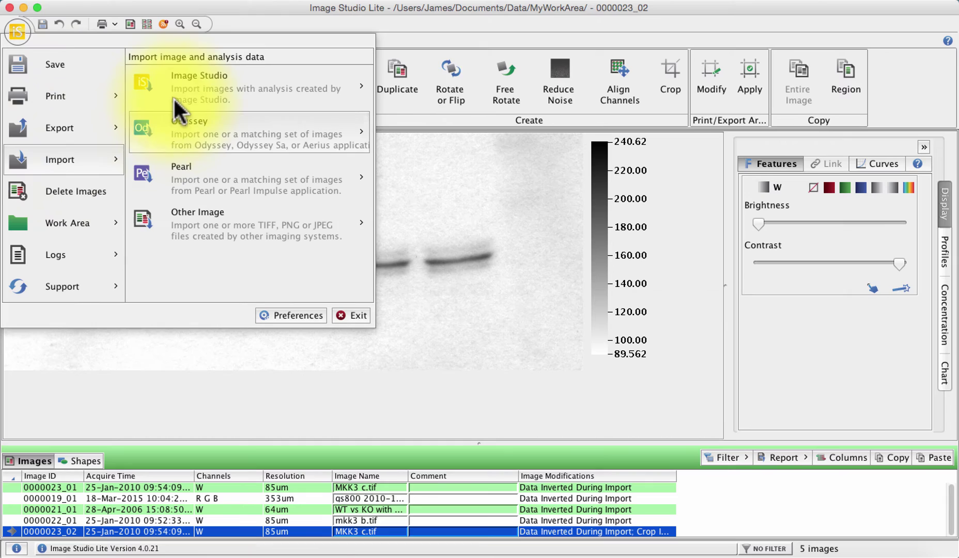
mouse_move(194, 77)
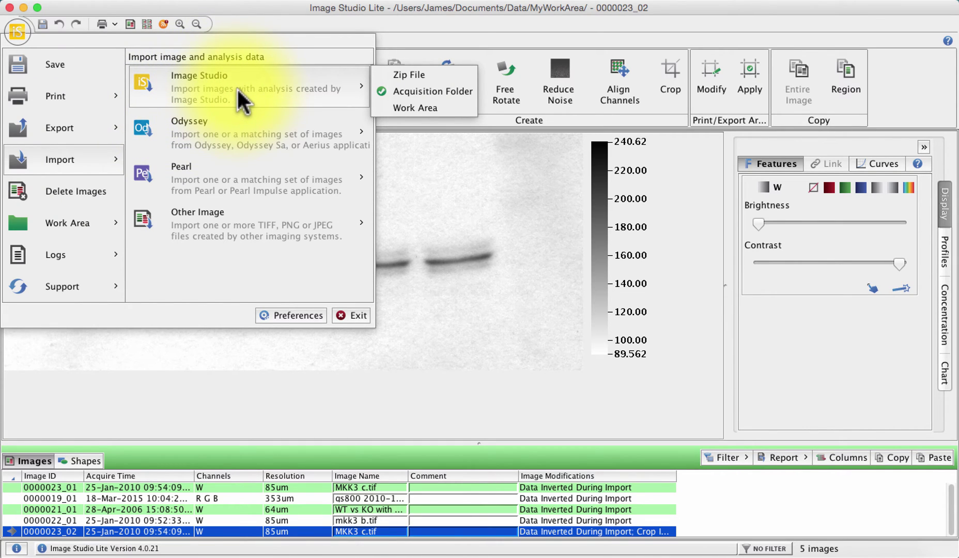
mouse_move(237, 181)
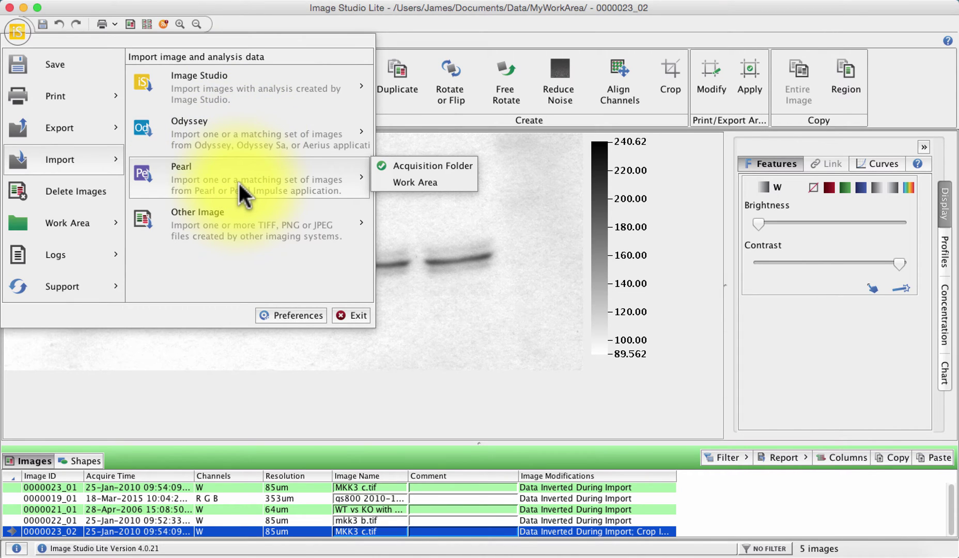
mouse_move(206, 220)
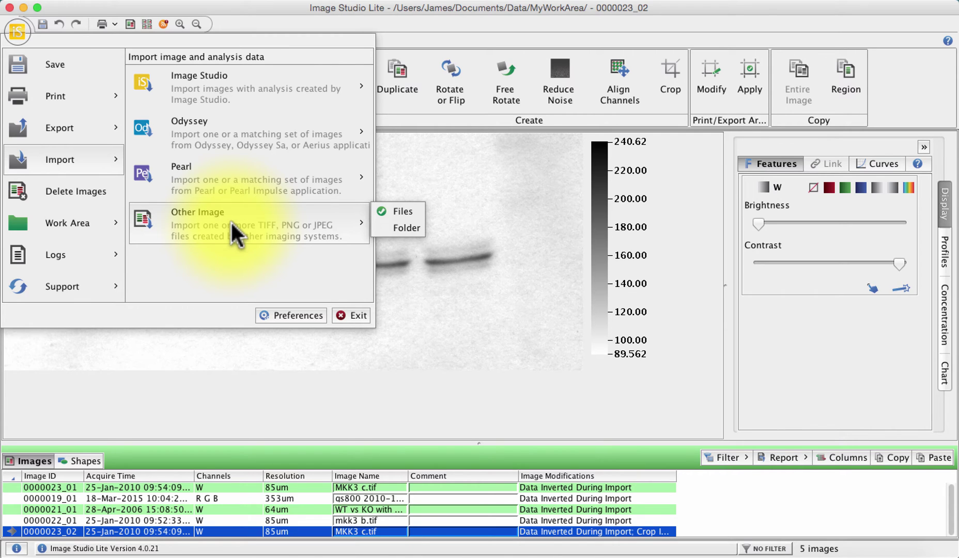
click(229, 227)
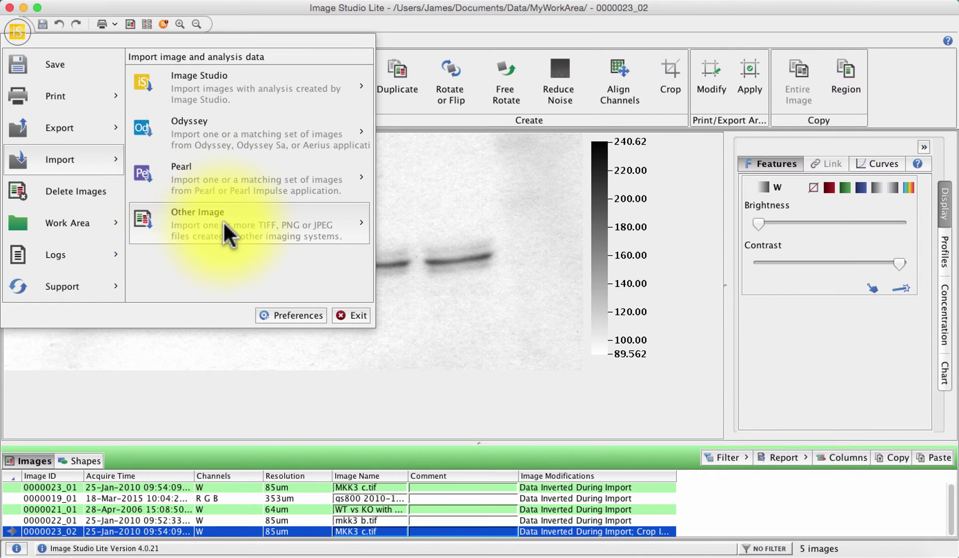
click(220, 383)
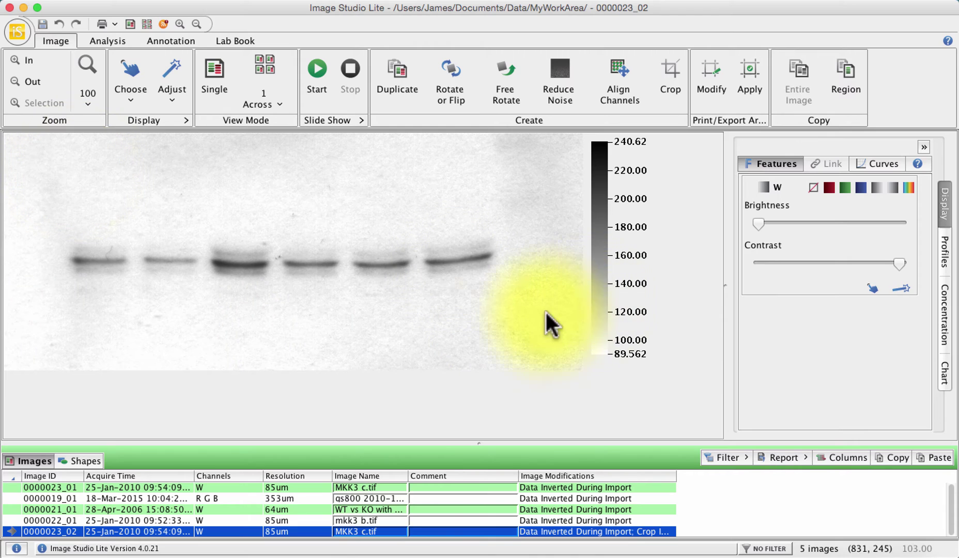
click(155, 485)
click(154, 497)
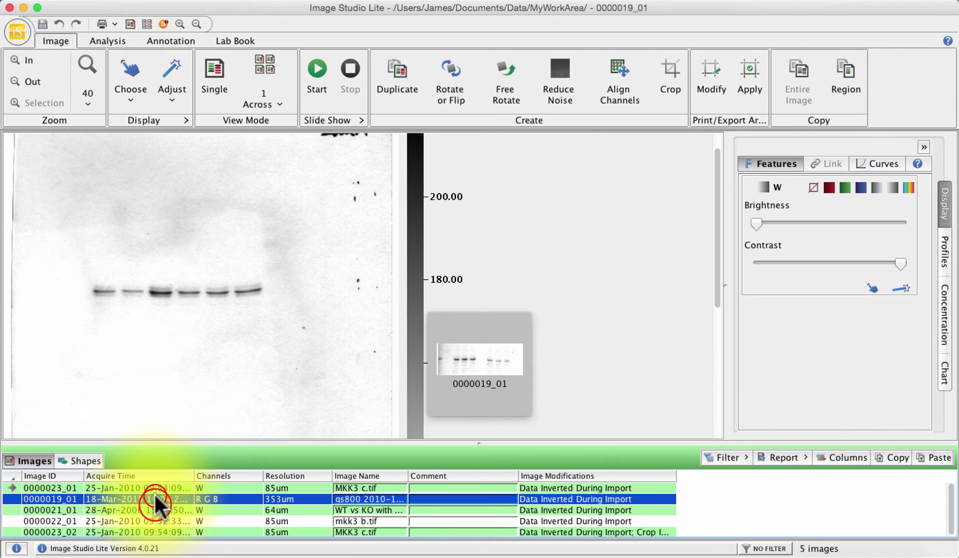
click(154, 505)
click(155, 519)
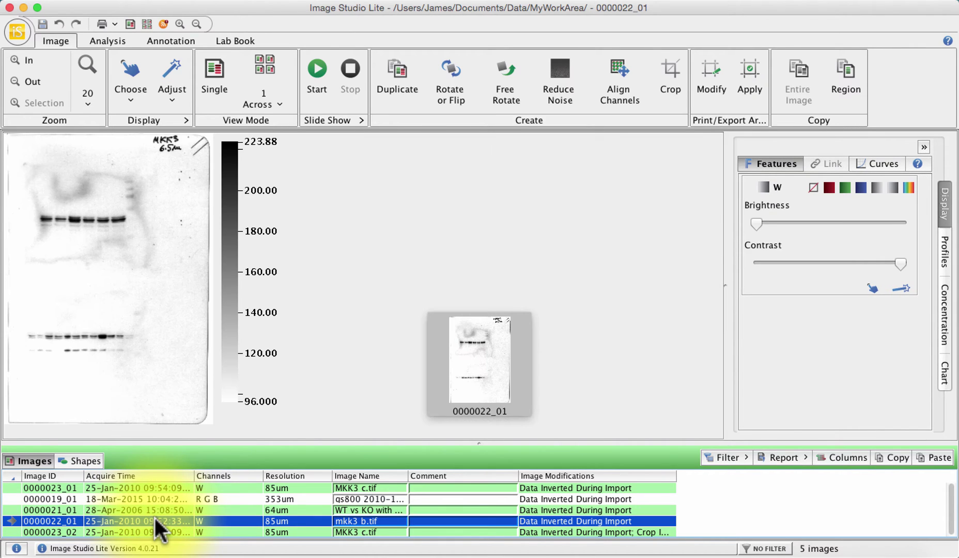
click(155, 530)
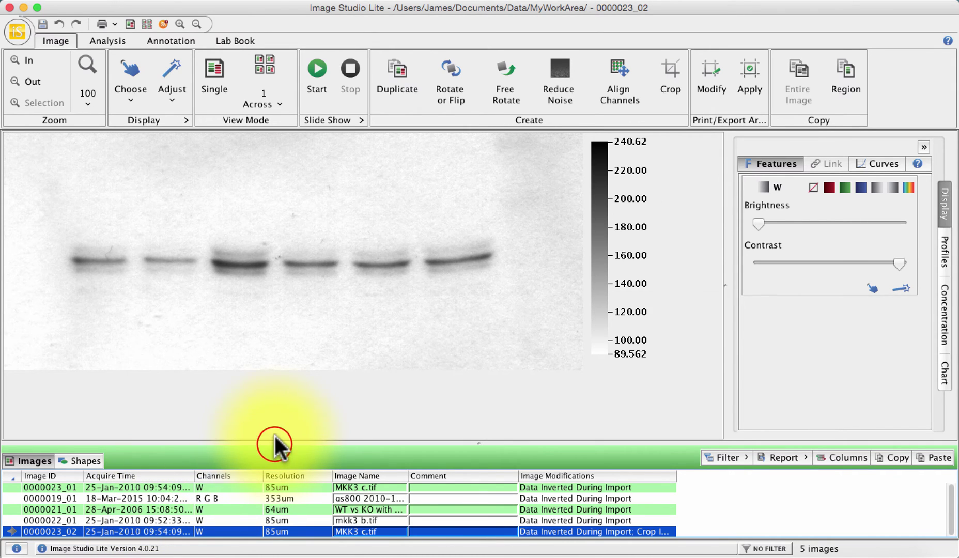
drag(273, 443, 230, 283)
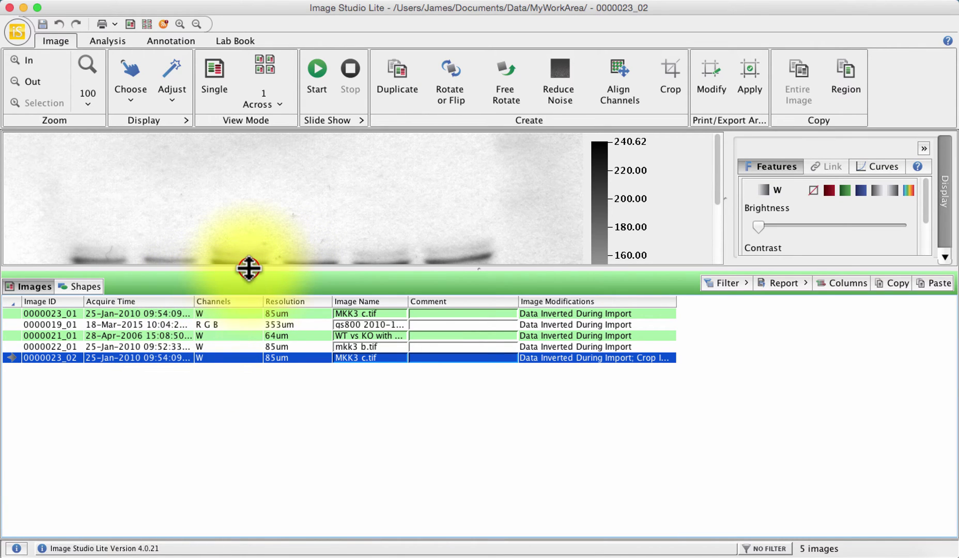
drag(248, 268, 217, 469)
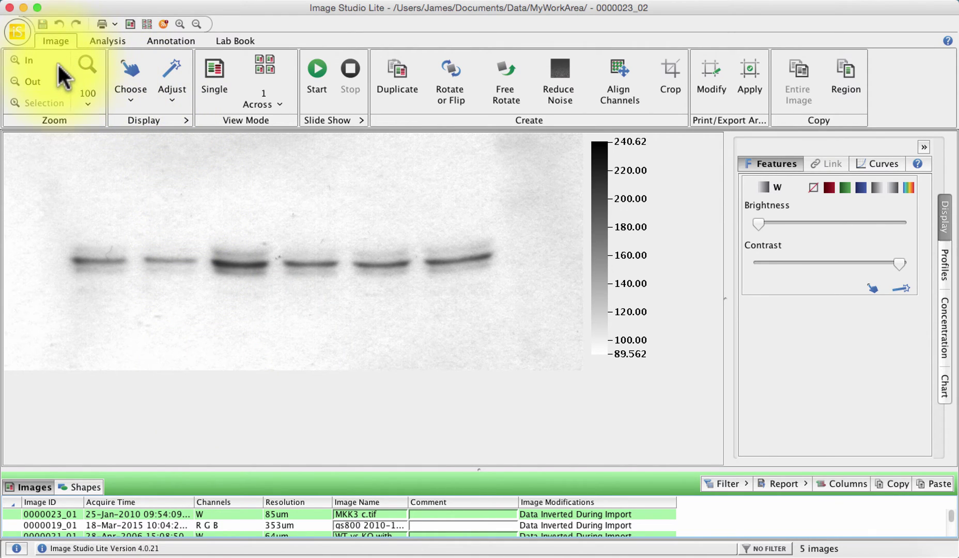
click(56, 44)
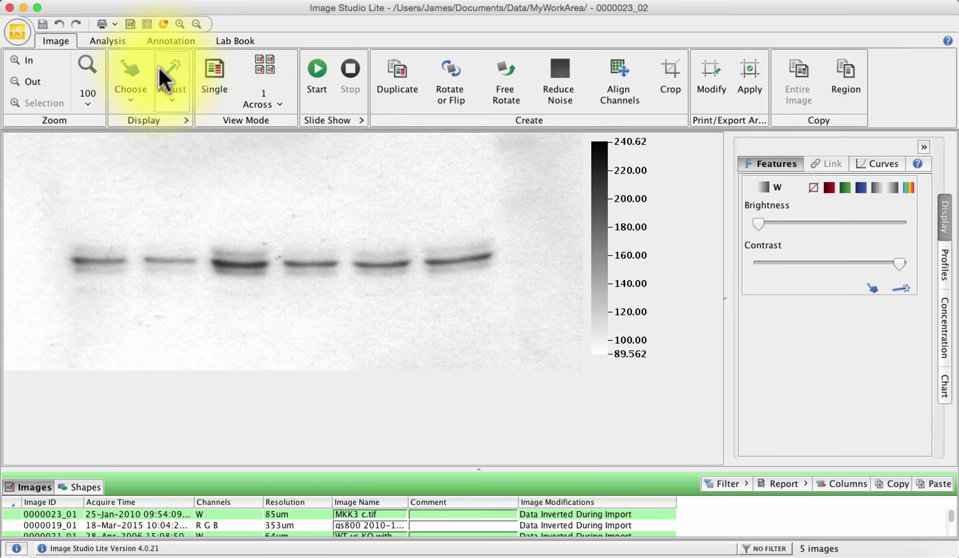
mouse_move(169, 73)
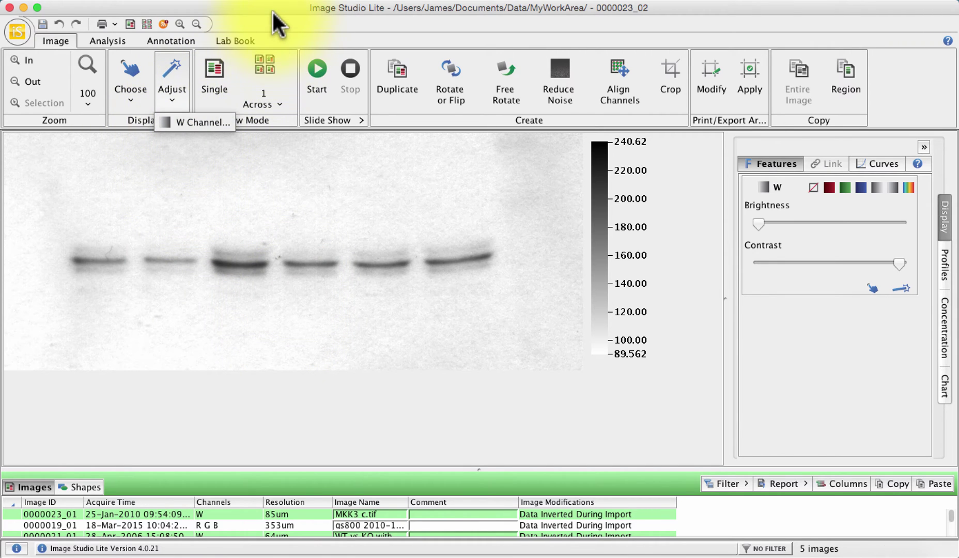
click(175, 69)
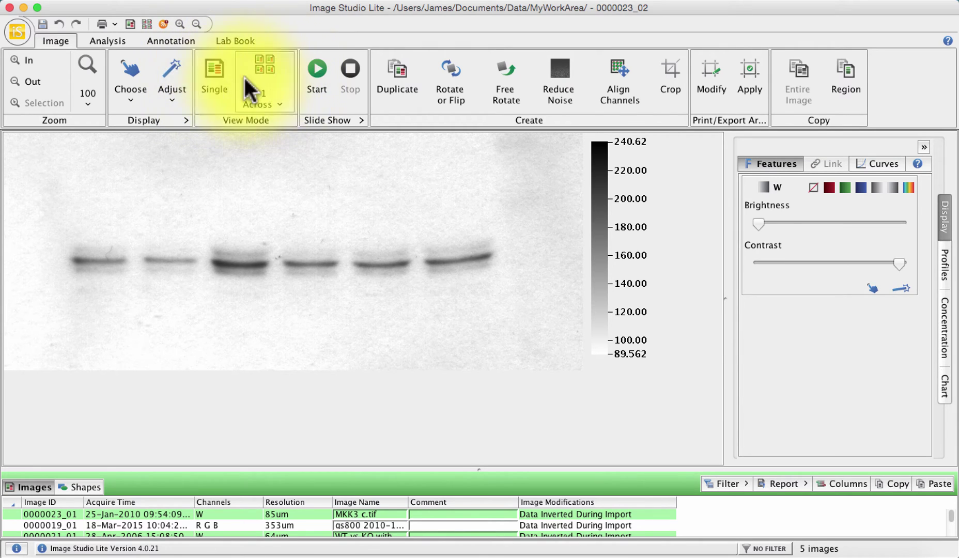
click(270, 98)
click(272, 73)
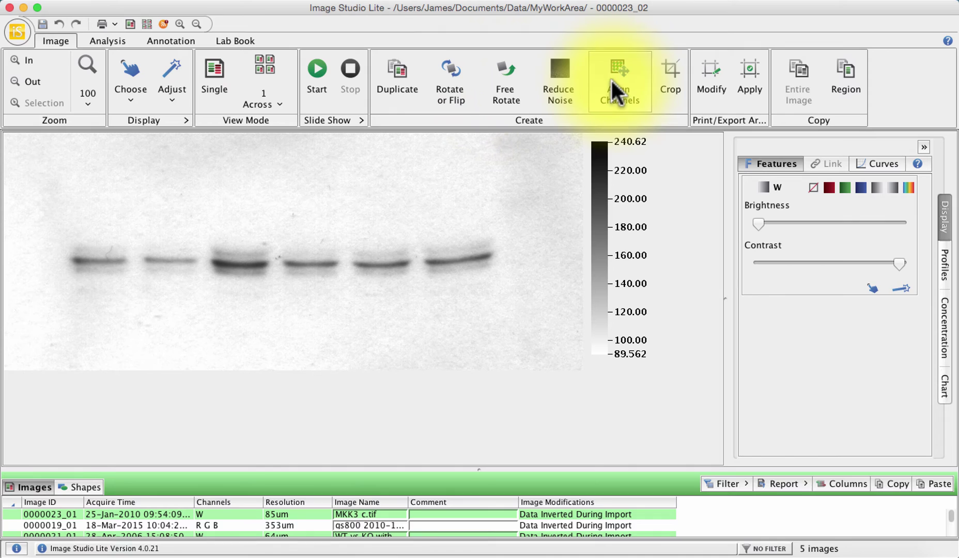
Crop the gel around the six bands into the new image 0000023_03.
click(671, 78)
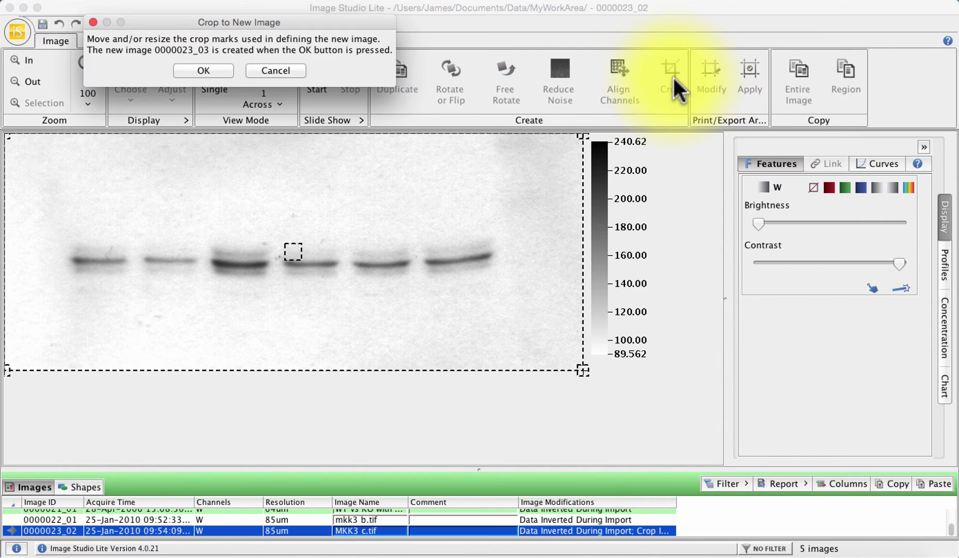
click(583, 369)
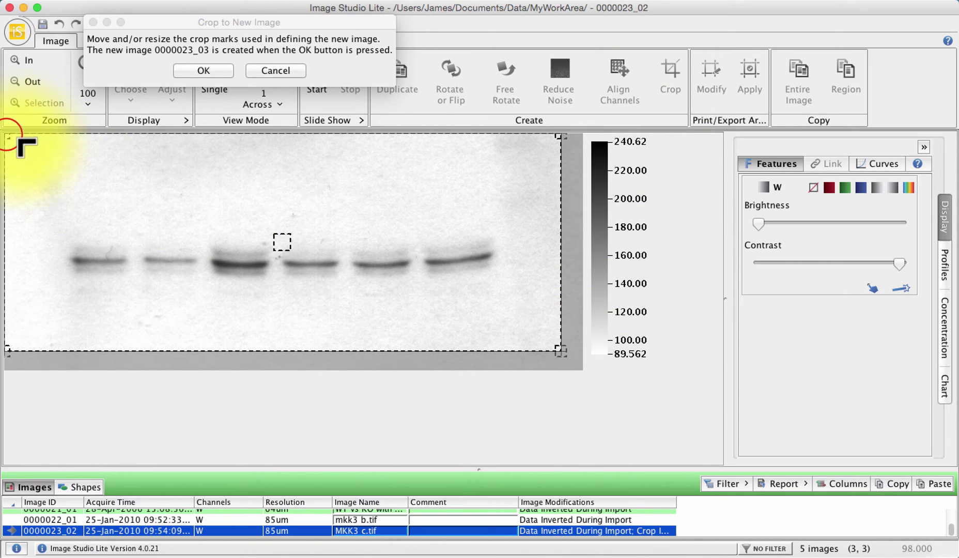
click(193, 69)
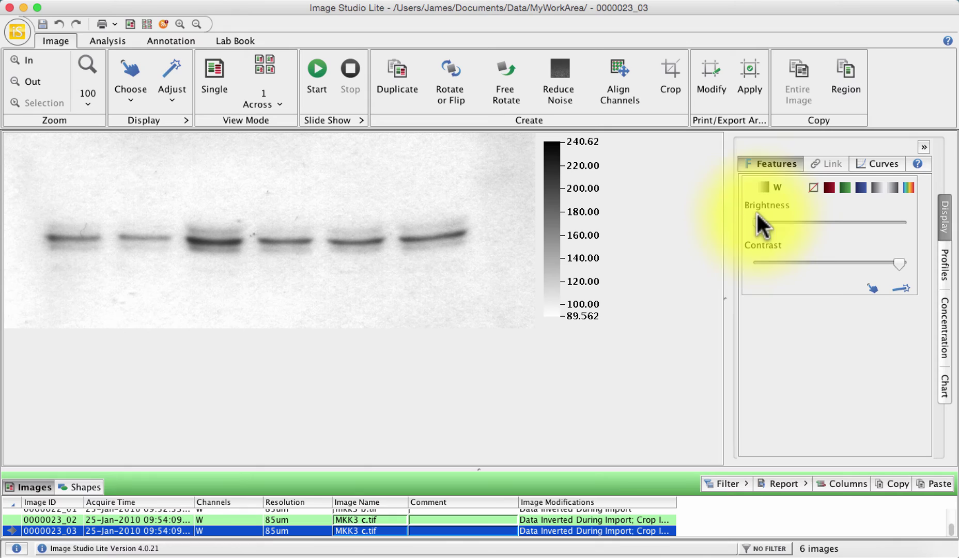
Show the Curves histogram editor and preview the Profiles, Concentration and Chart panels.
click(873, 162)
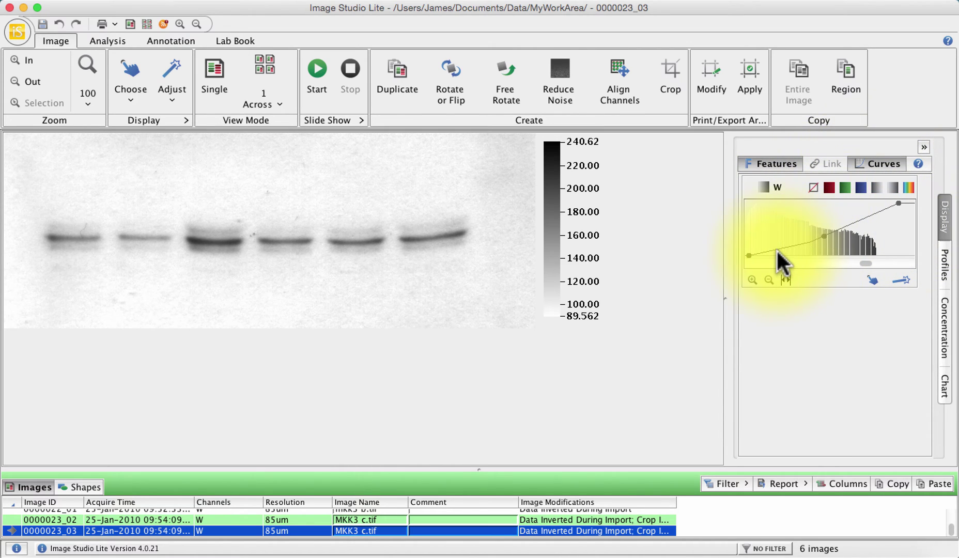
click(766, 162)
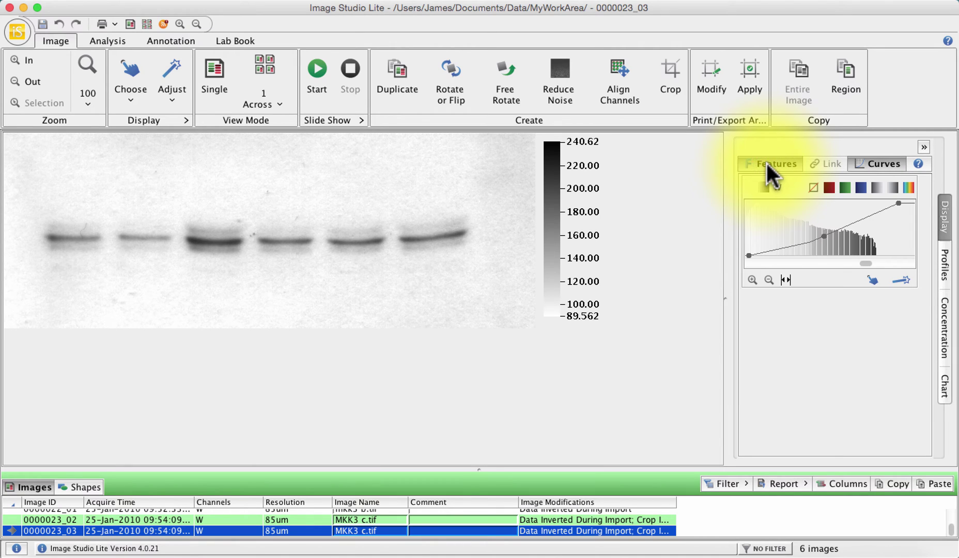
click(944, 272)
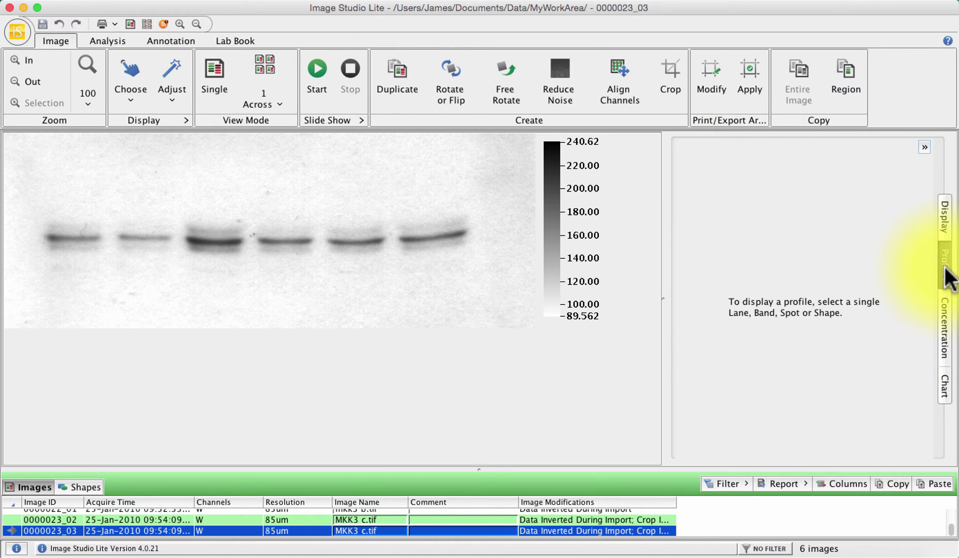
click(945, 323)
click(947, 393)
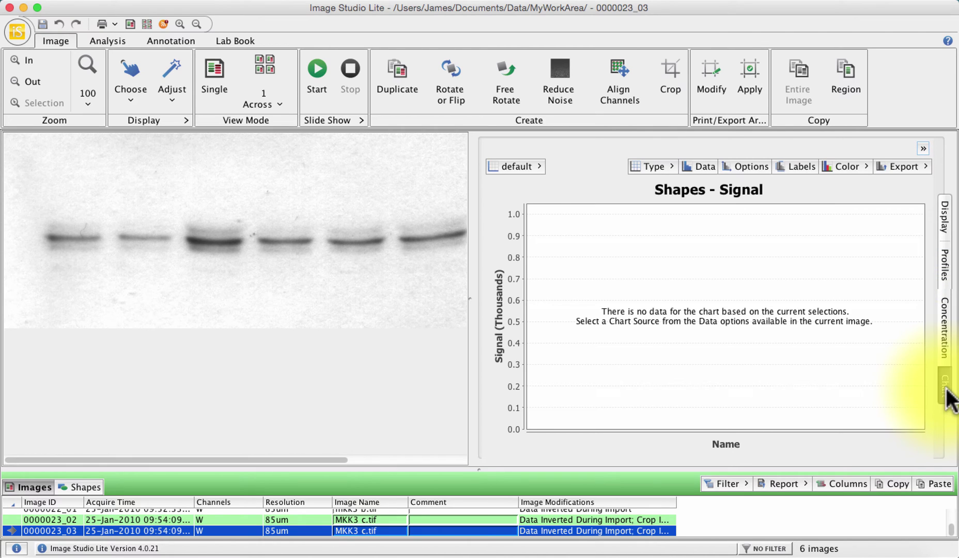
click(945, 228)
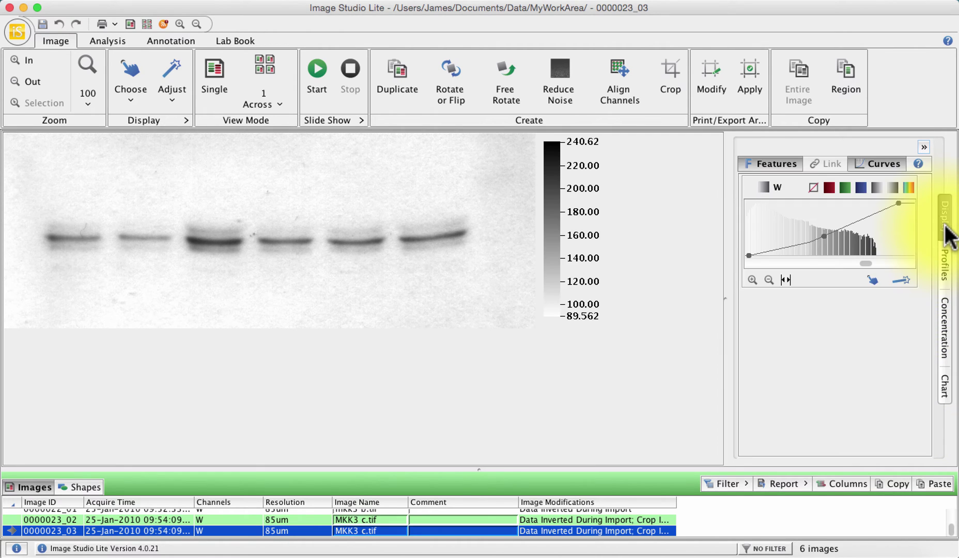
click(784, 162)
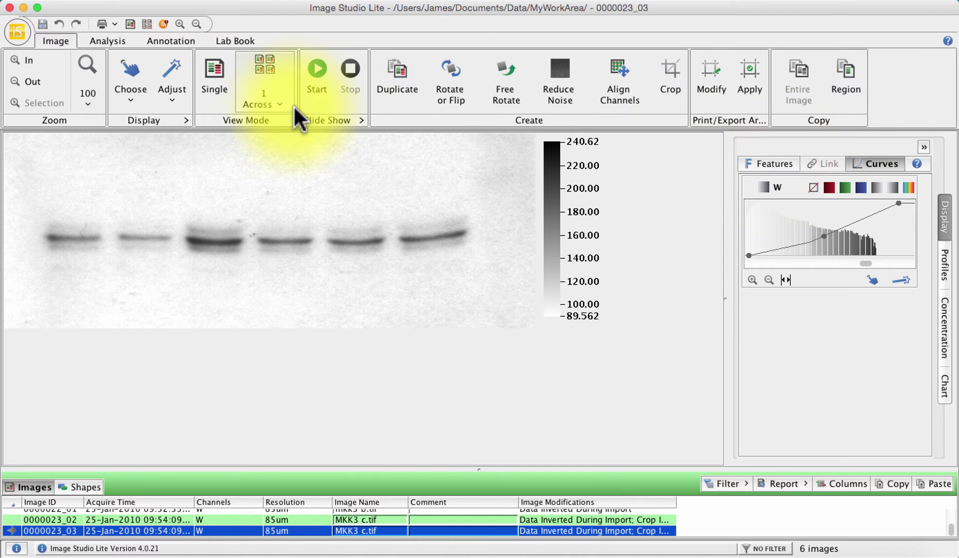
Turn on Add Rectangle shape placement from the Analysis tools.
click(105, 44)
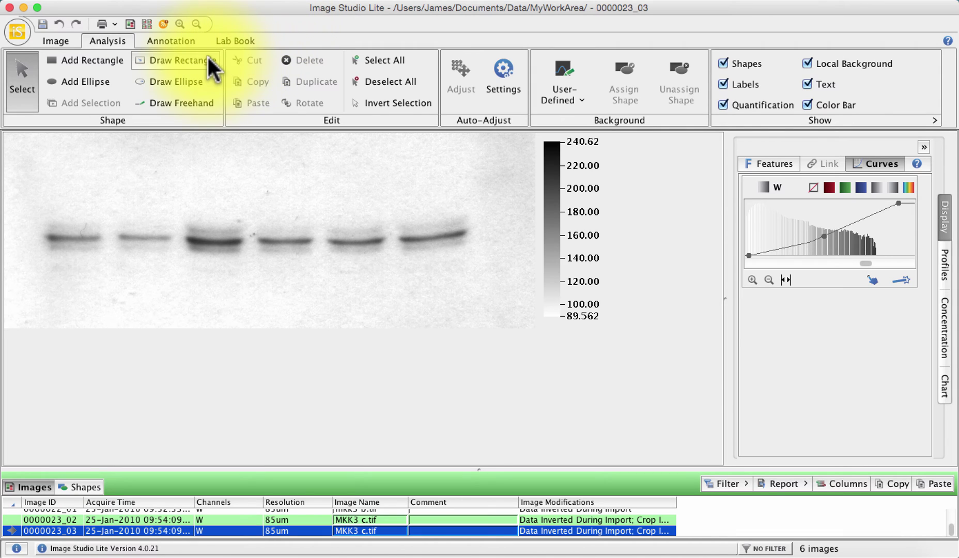
click(85, 58)
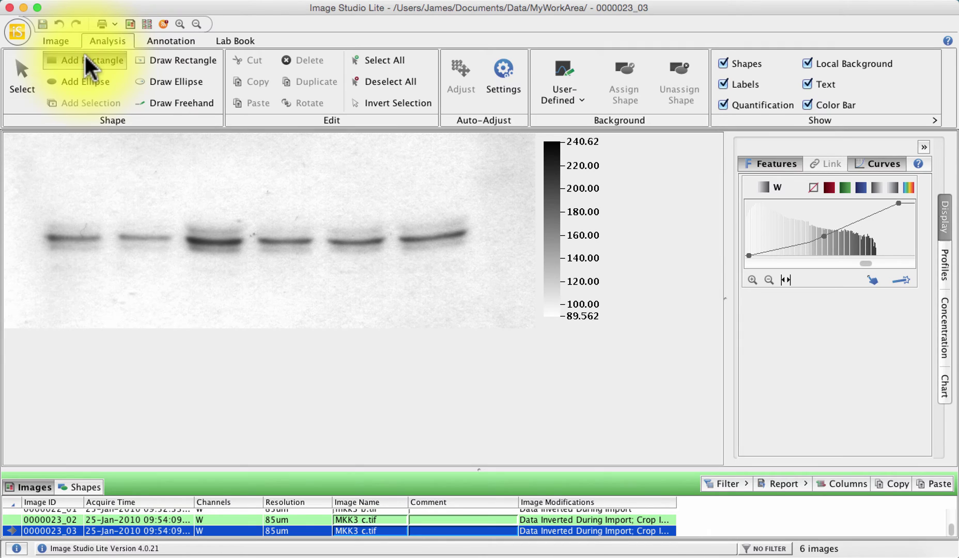
Drop a fixed-size rectangle on each of the six bands, numbered 1 to 6.
click(73, 238)
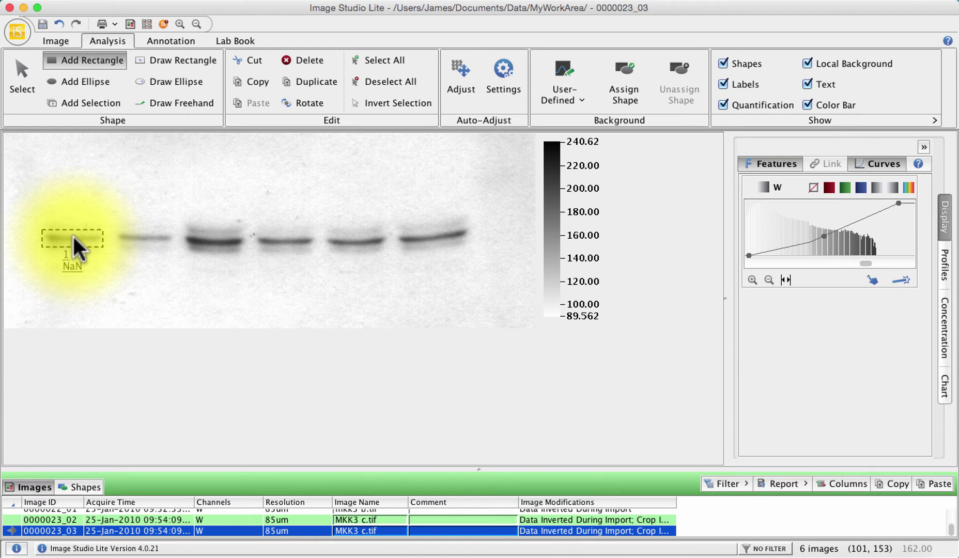
click(143, 238)
click(214, 243)
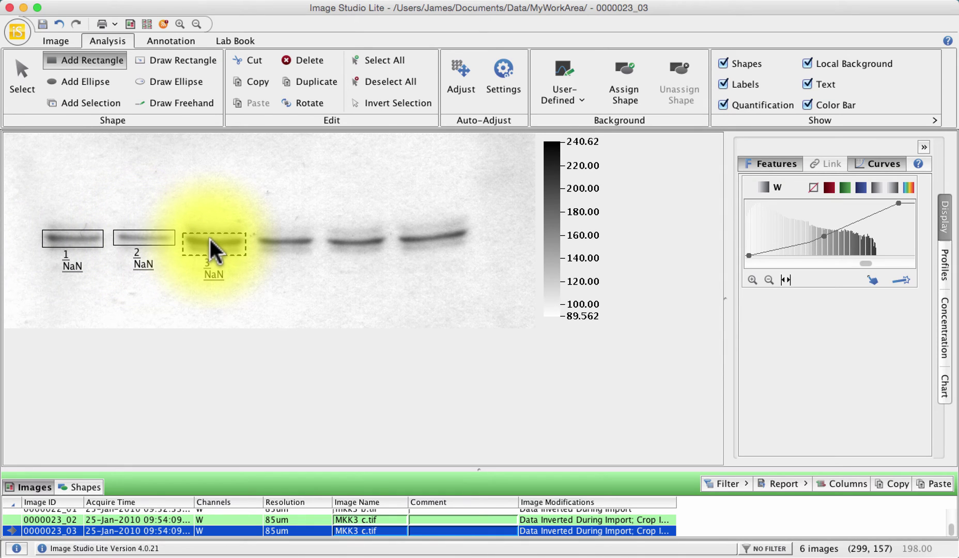
click(284, 240)
click(356, 241)
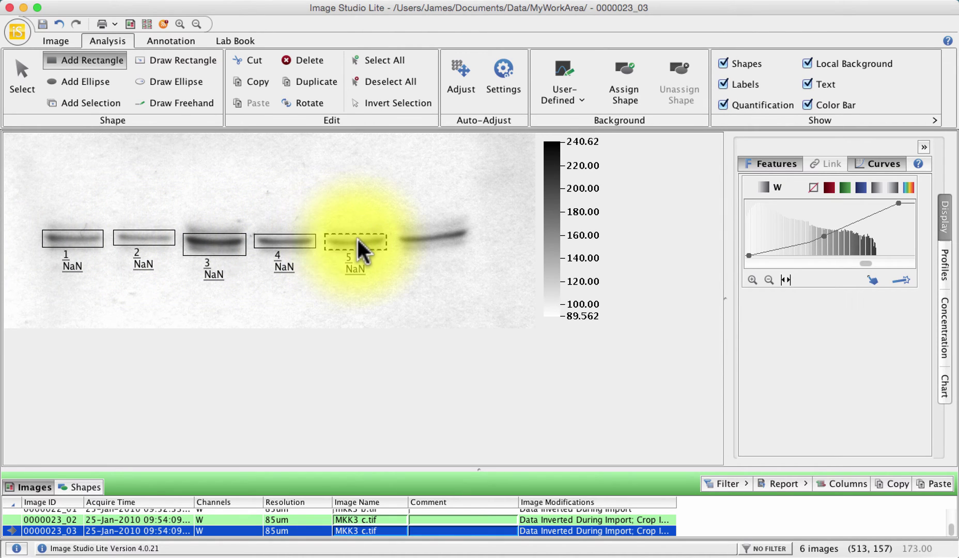
click(433, 243)
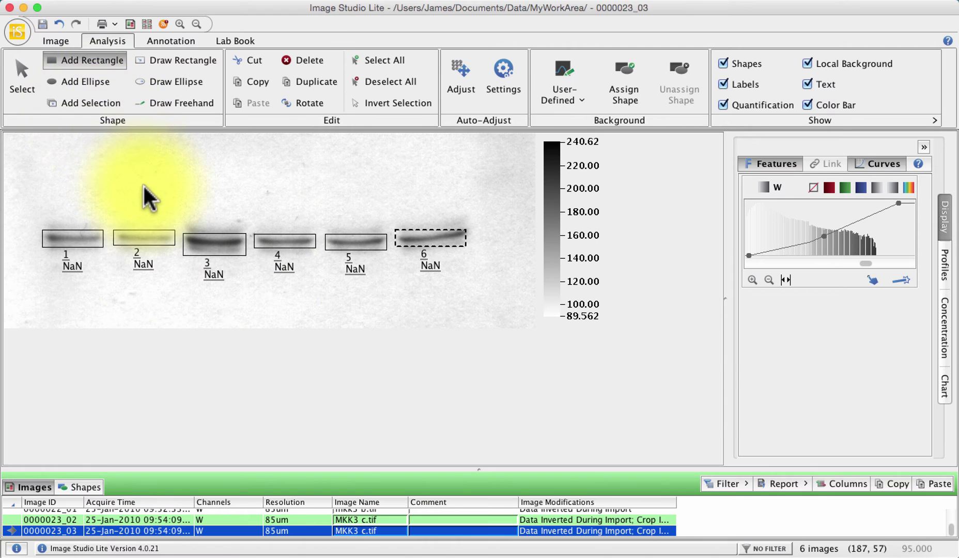
Delete the placed rectangles and hand-draw a rectangle around the first band.
key(Delete)
key(Delete)
key(Delete)
key(Delete)
key(Delete)
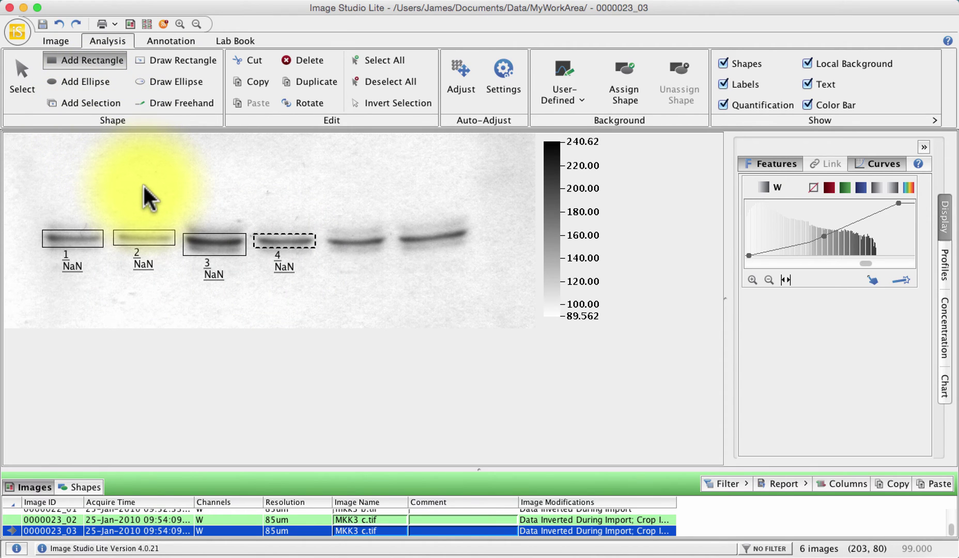
key(Delete)
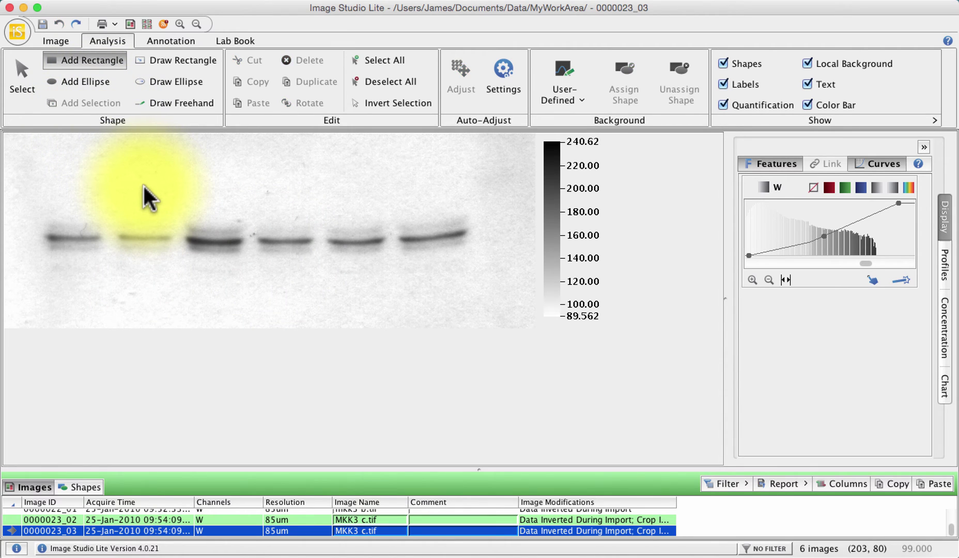
click(167, 61)
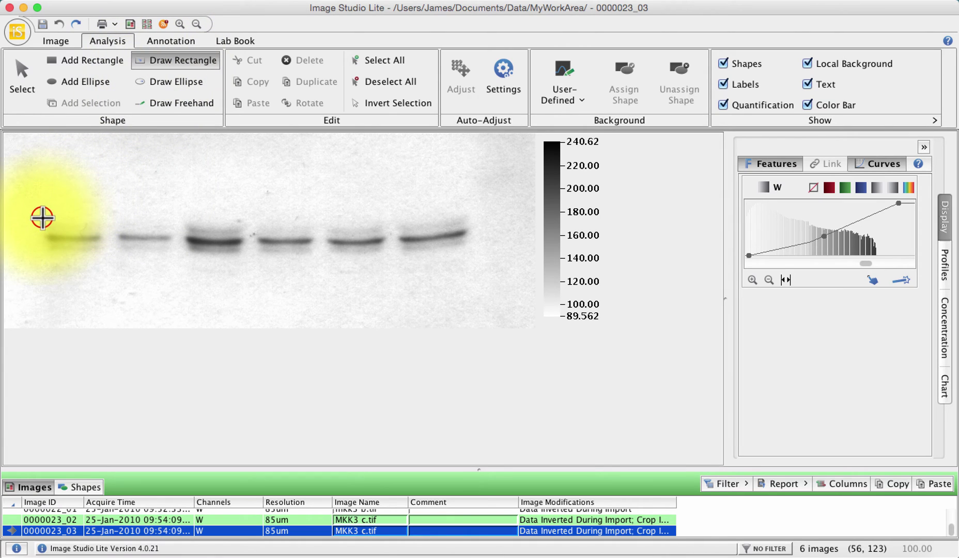
drag(42, 218, 105, 258)
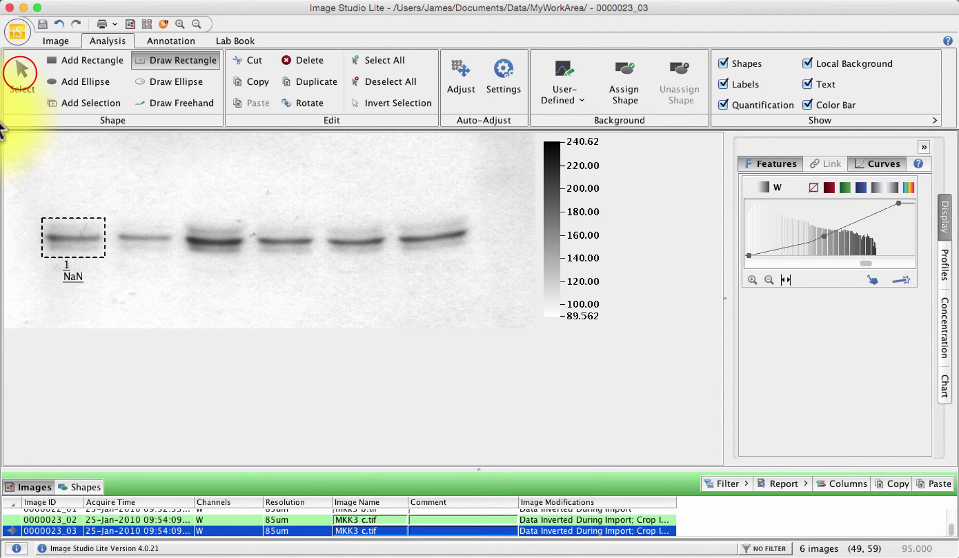
Copy the first band's rectangle and paste a copy onto band 2.
click(22, 77)
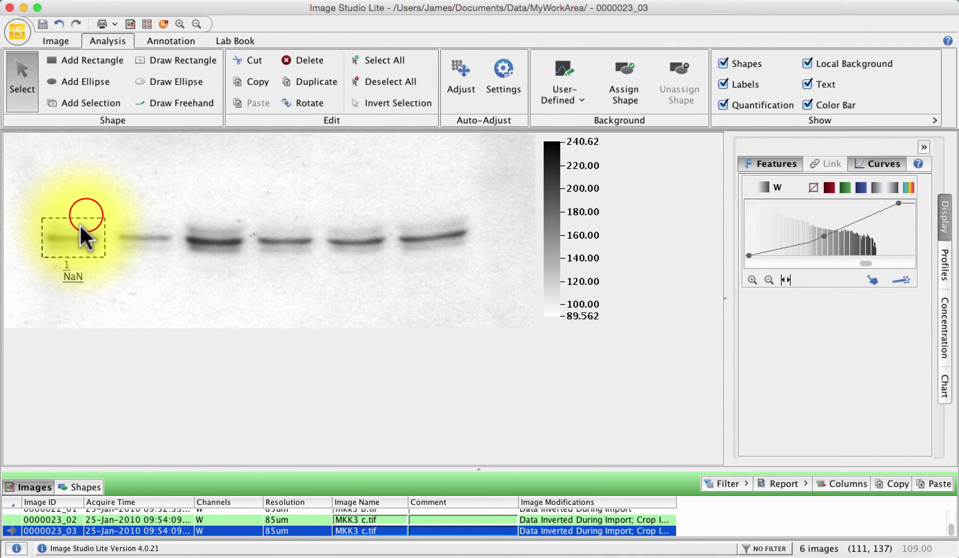
click(90, 184)
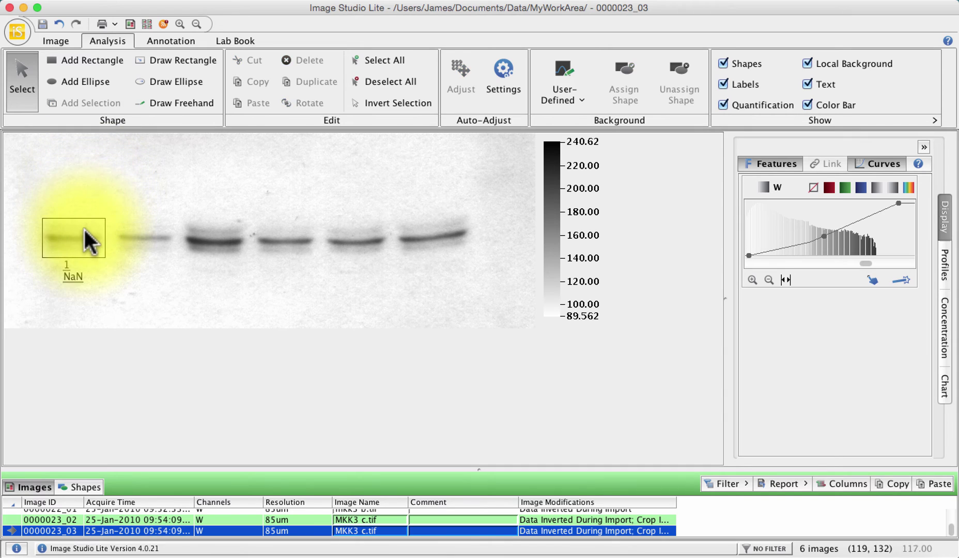
click(84, 230)
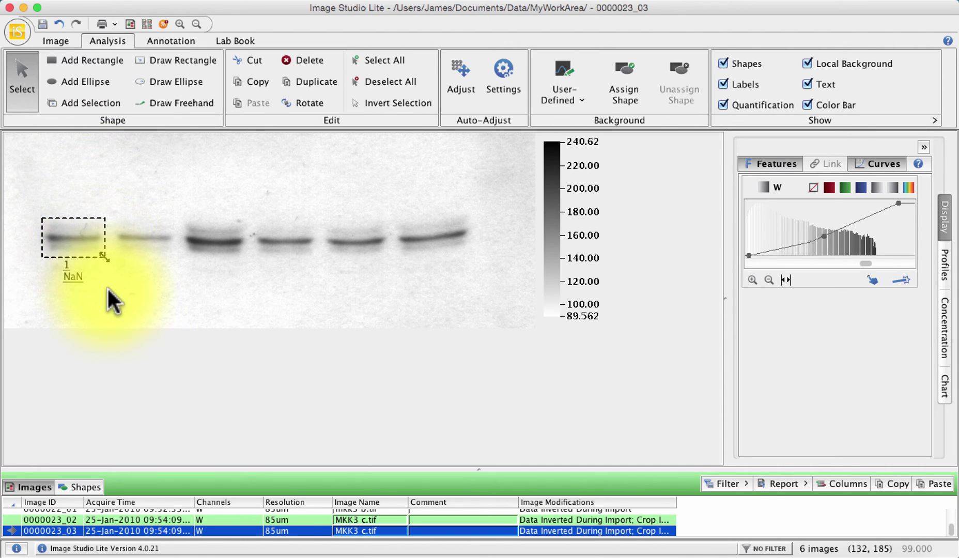
key(super+c)
key(super+v)
drag(115, 287, 150, 232)
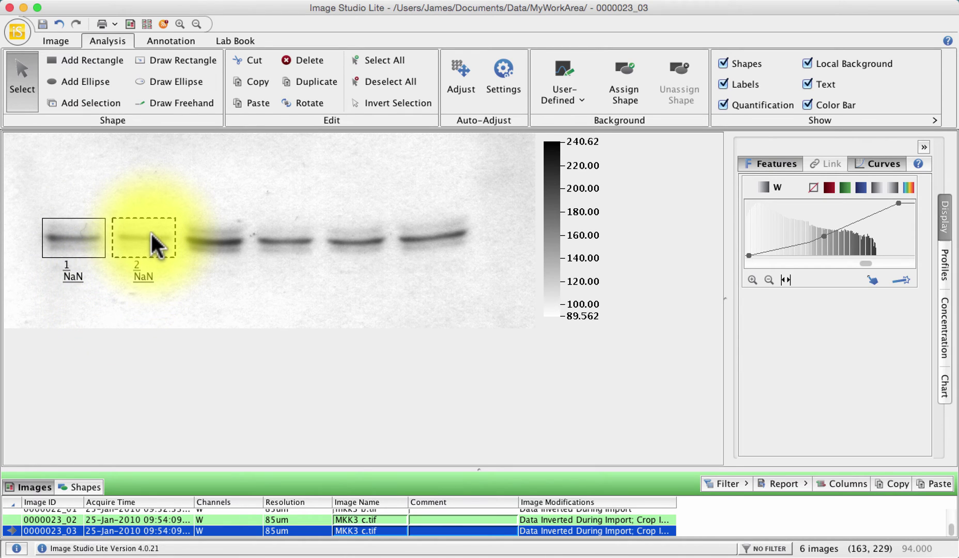
Paste copies onto bands 3 through 6 and widen rectangle 6 to fit its band.
click(246, 99)
drag(78, 246, 212, 242)
click(258, 107)
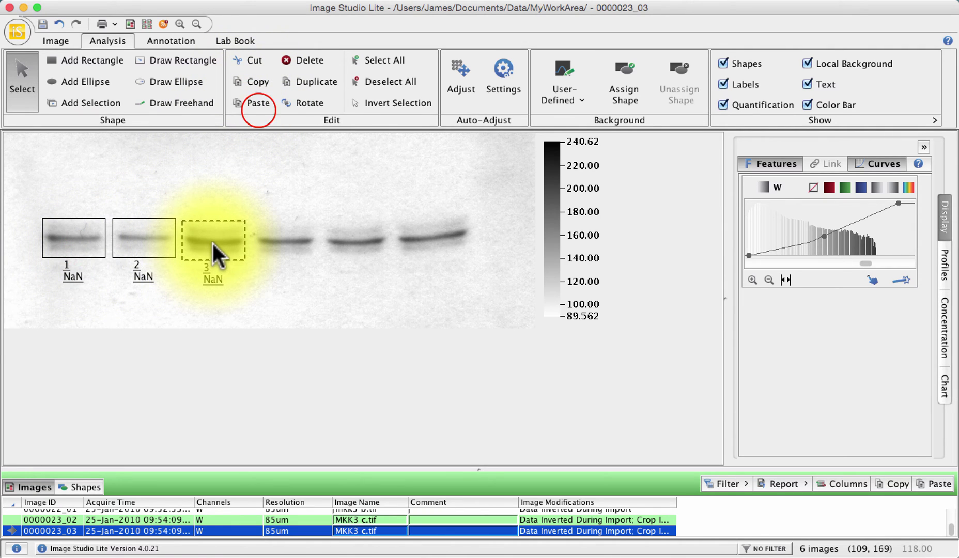
drag(87, 253, 294, 248)
click(258, 104)
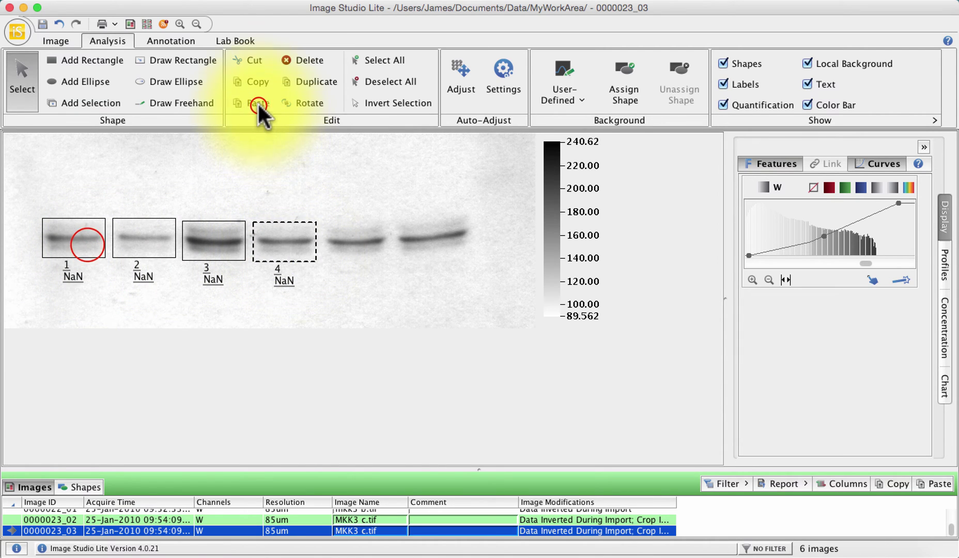
drag(88, 245, 362, 237)
click(253, 103)
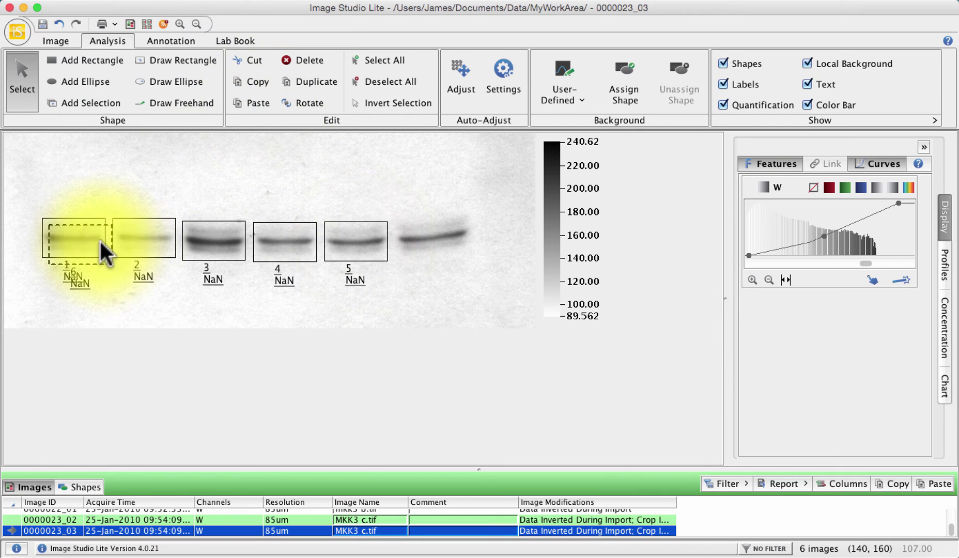
drag(100, 241, 450, 238)
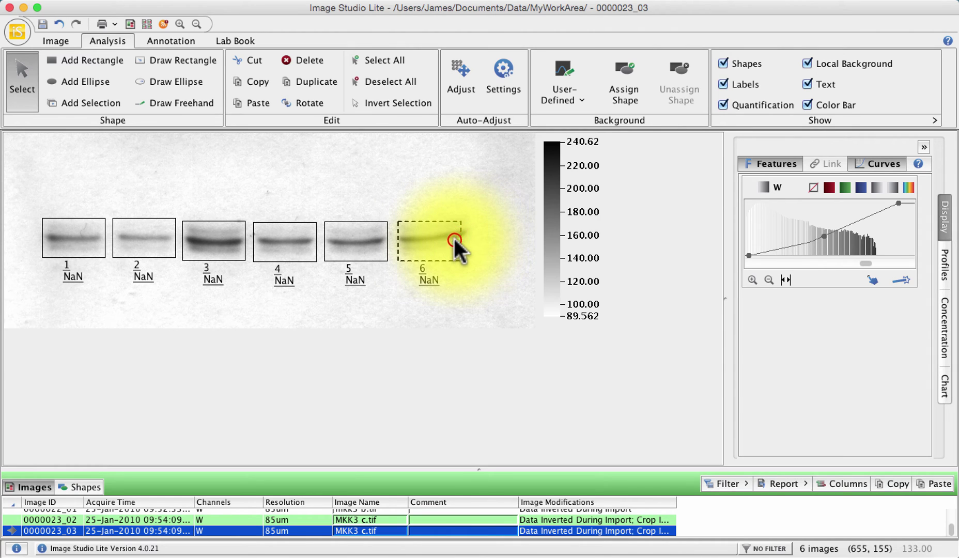
drag(461, 238, 470, 239)
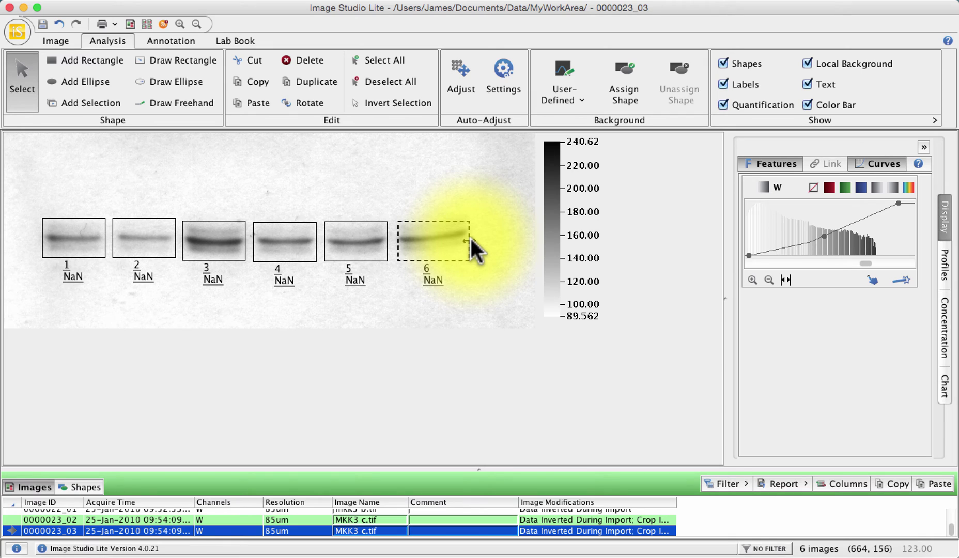
Select rectangle 1 and show its intensity profile in the Profiles panel.
click(180, 304)
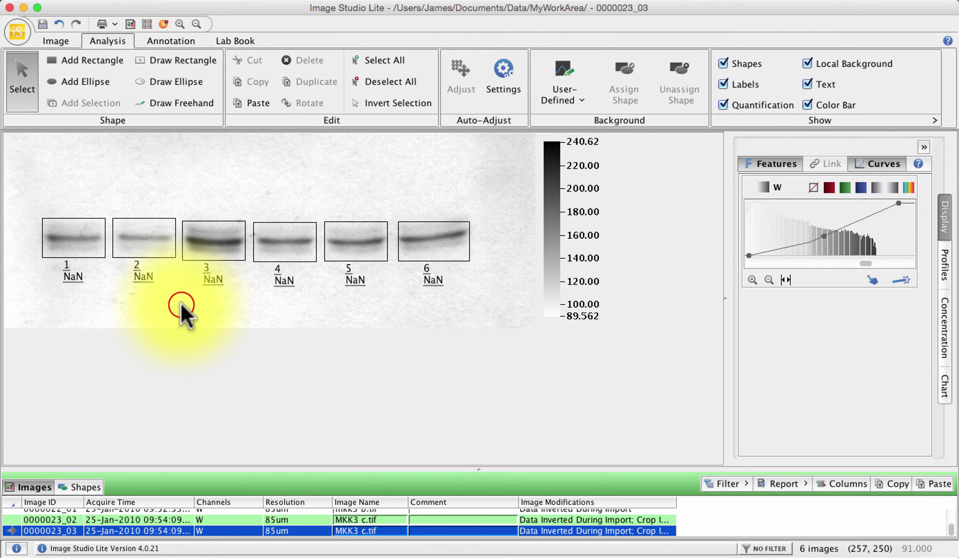
click(81, 233)
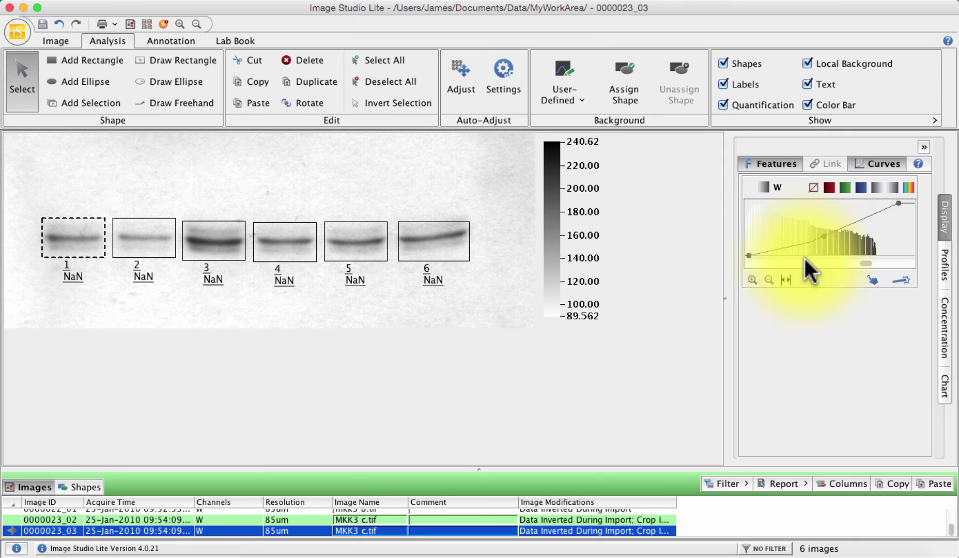
click(945, 264)
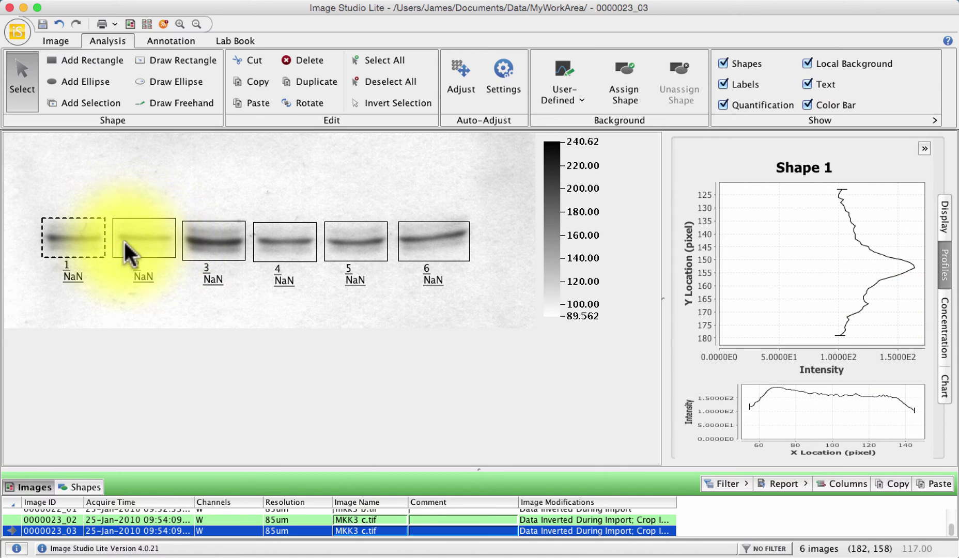
Step through the profiles of shapes 2 to 6 and back to shape 1.
click(158, 235)
click(220, 239)
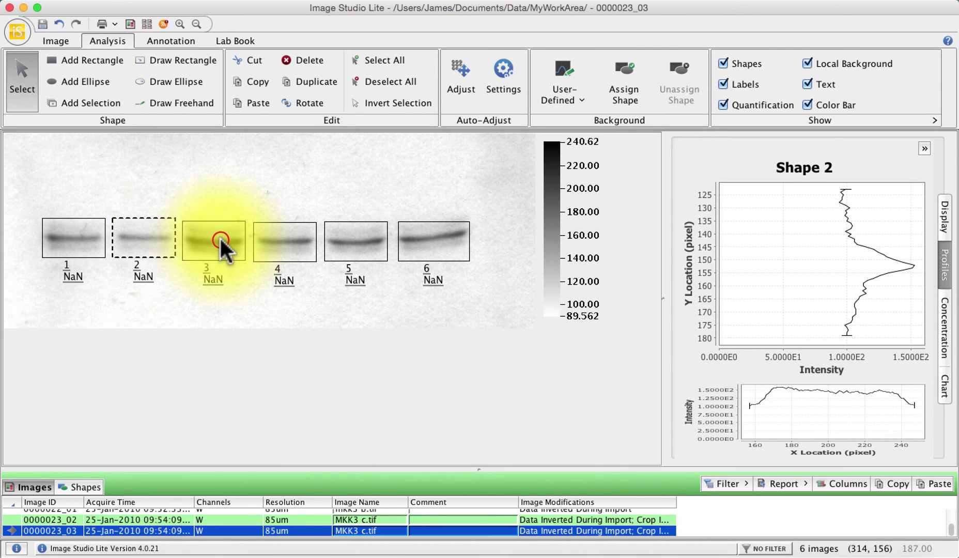
click(277, 246)
click(339, 244)
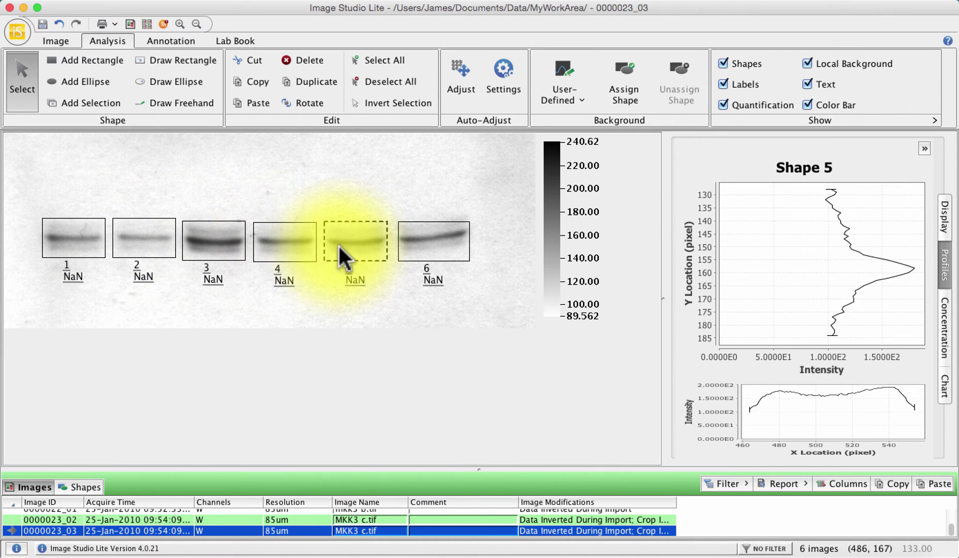
click(420, 240)
click(341, 244)
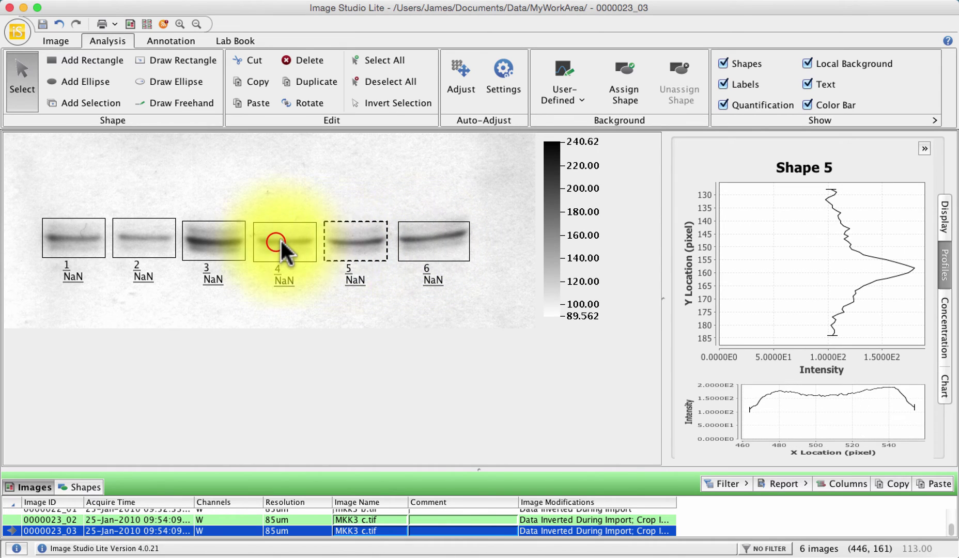
click(274, 238)
click(223, 238)
click(153, 238)
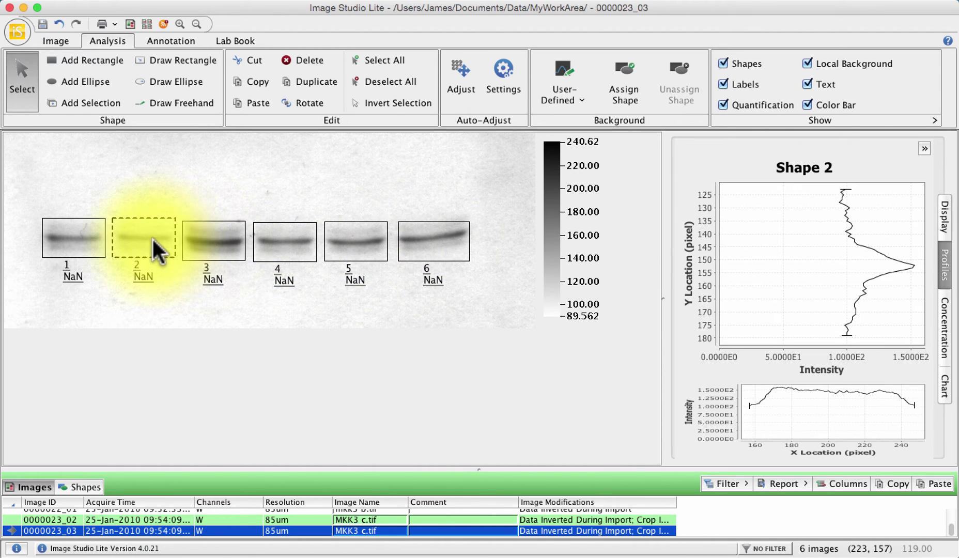
click(83, 238)
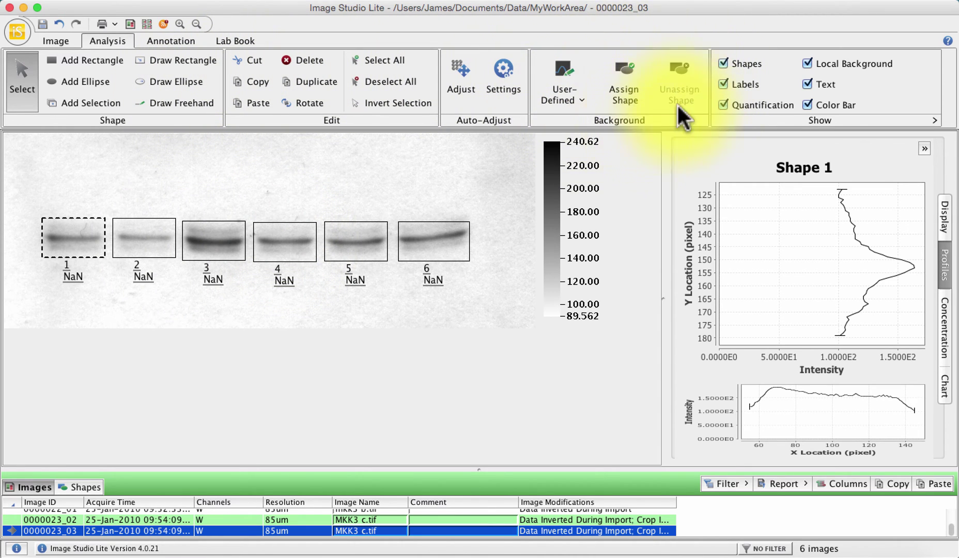
Set Average background with Right/Left segment, border width 3, giving band 1 a value of 93319.
click(560, 92)
click(568, 120)
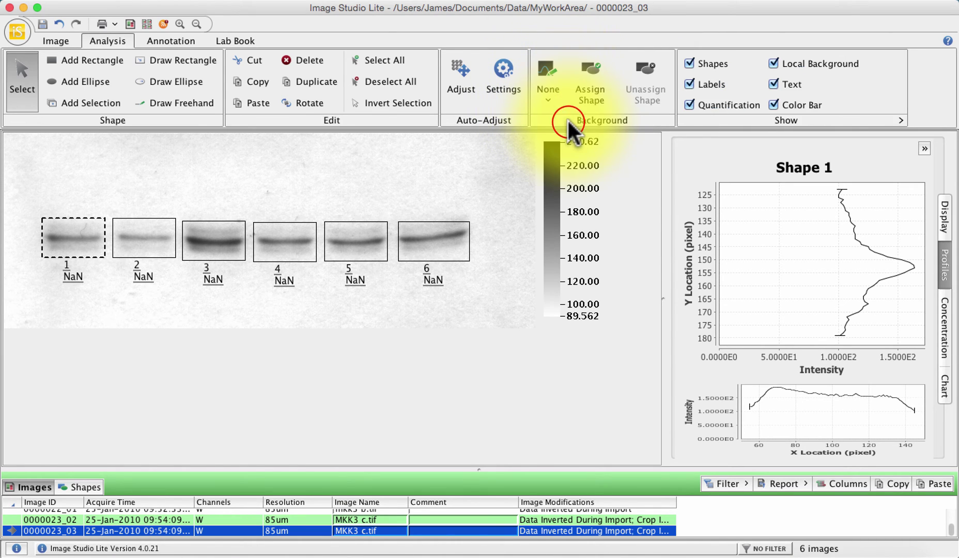
click(549, 84)
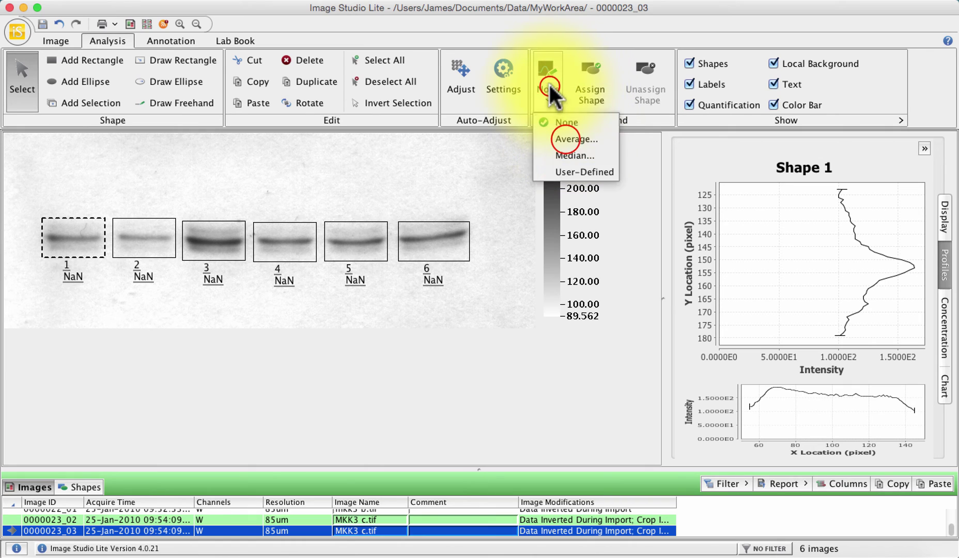
click(565, 137)
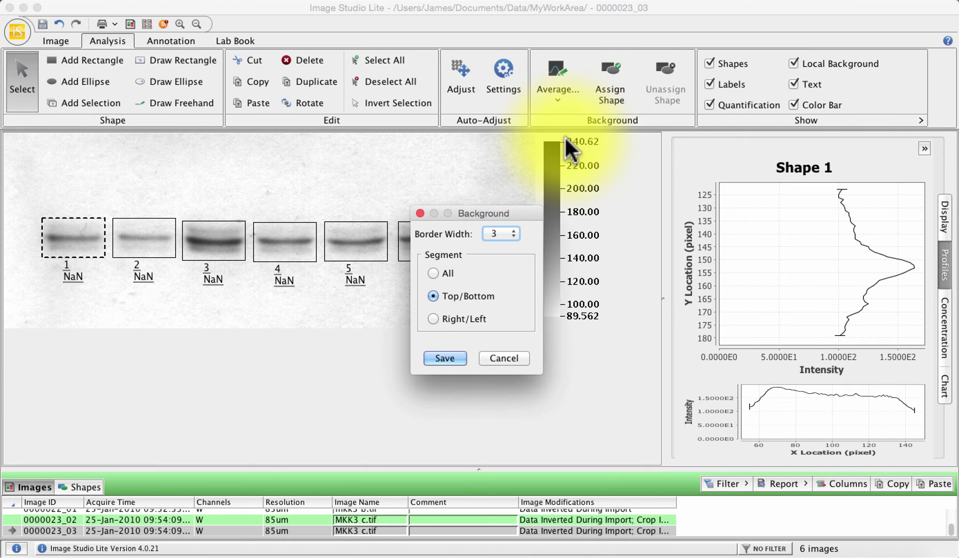
click(434, 273)
click(436, 295)
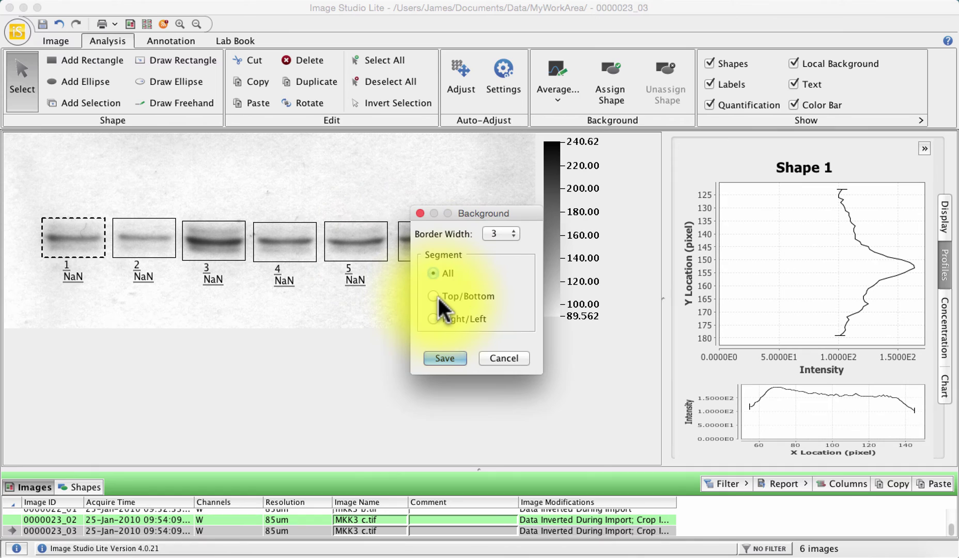
click(441, 314)
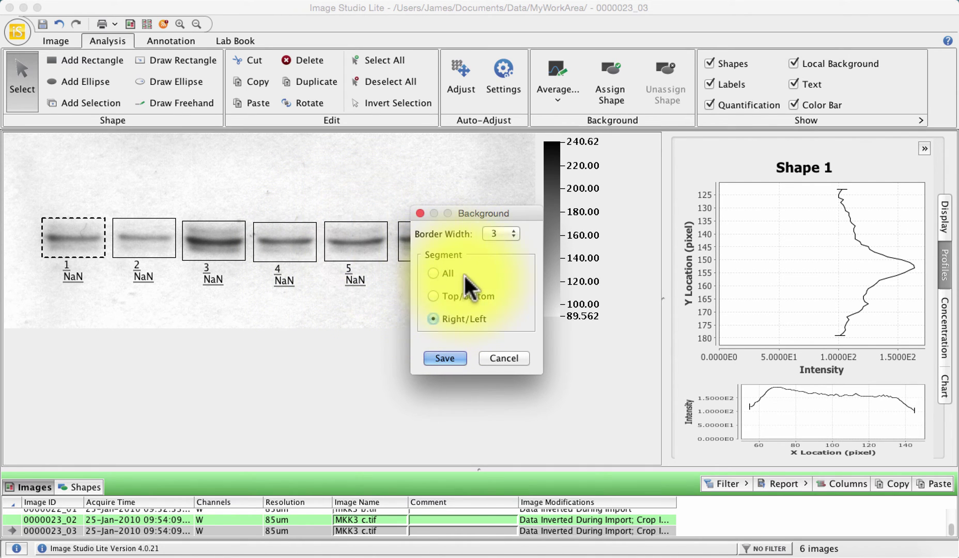
click(451, 358)
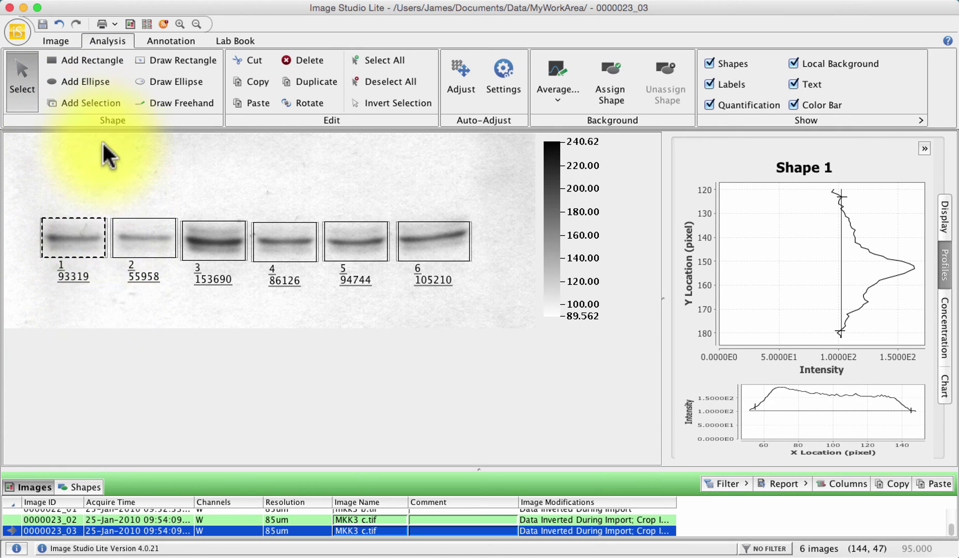
Recalculate the band values using average background from the top and bottom borders.
click(543, 92)
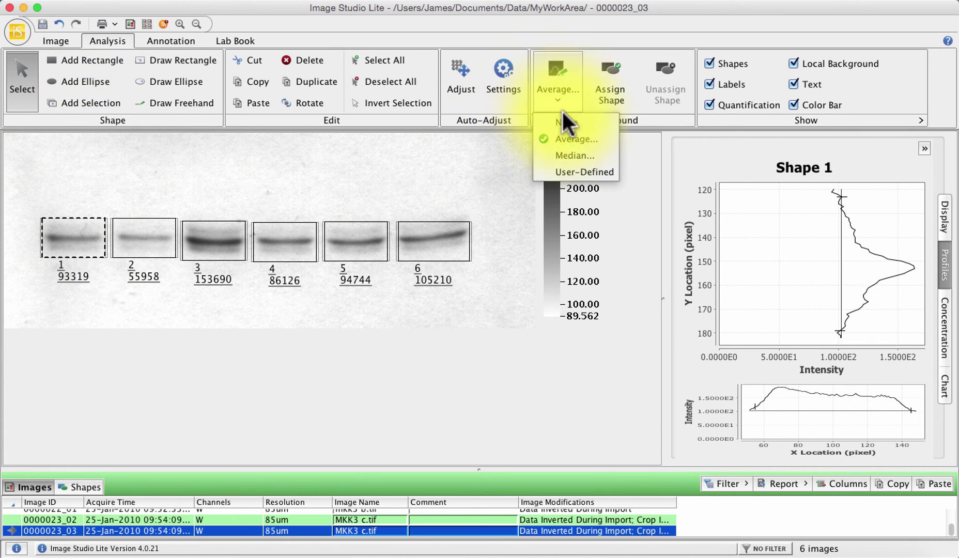
click(568, 135)
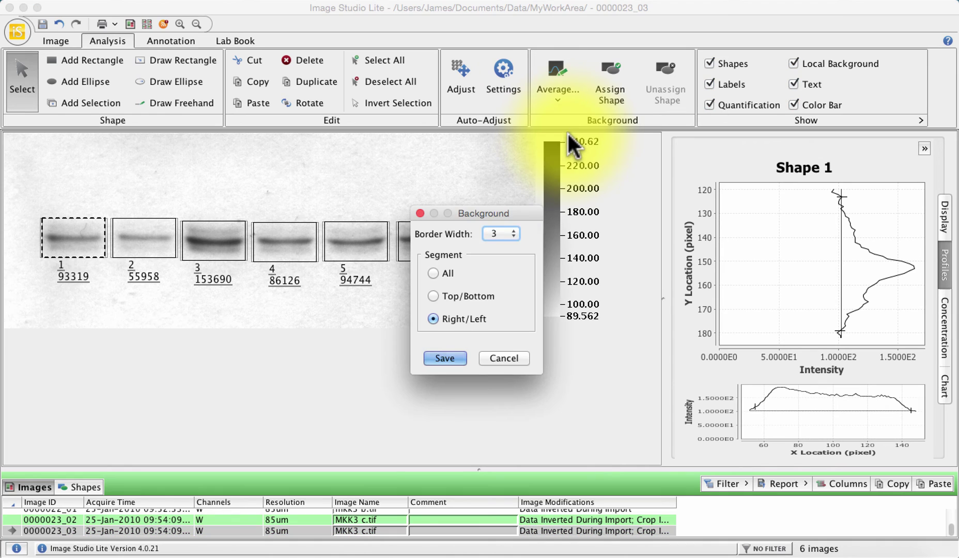
click(465, 293)
click(453, 352)
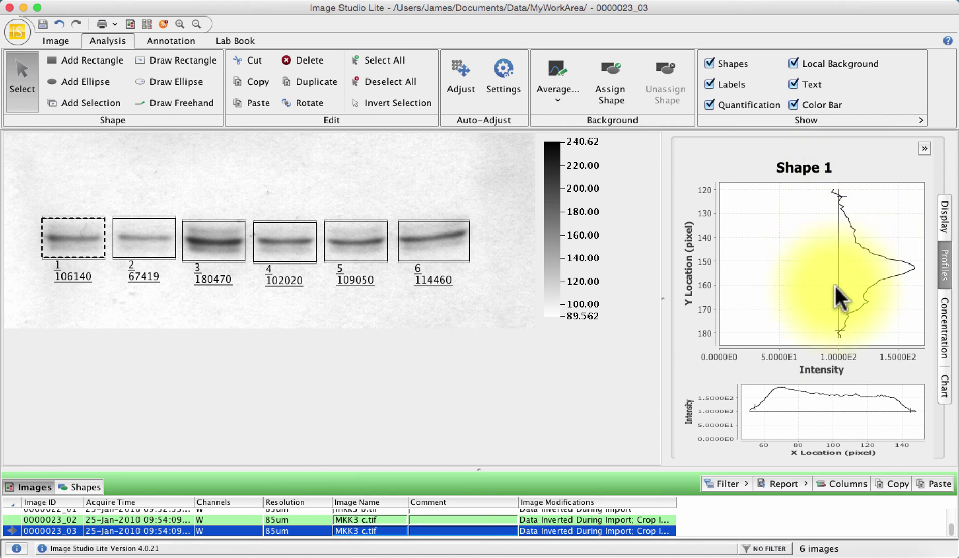
Recalculate with median background taken from all border sides.
click(557, 90)
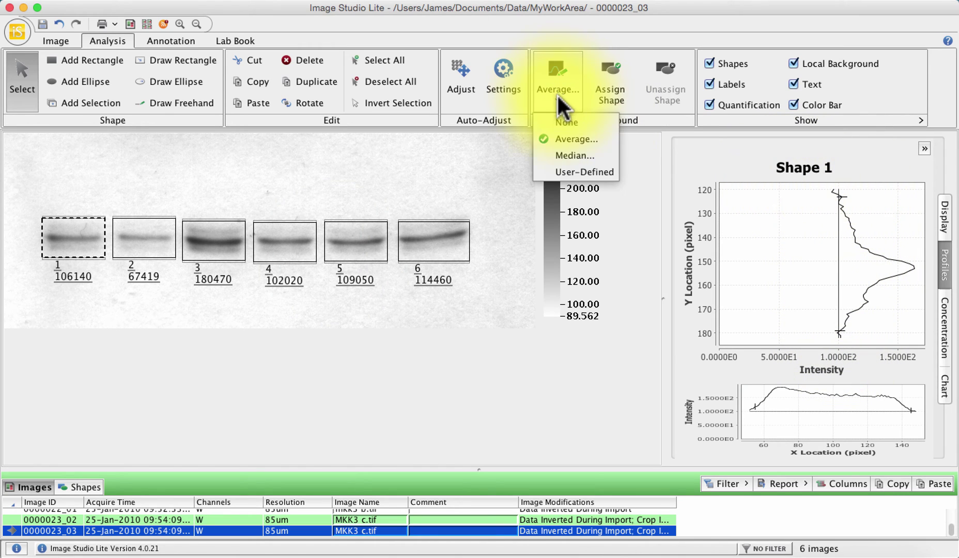
click(559, 155)
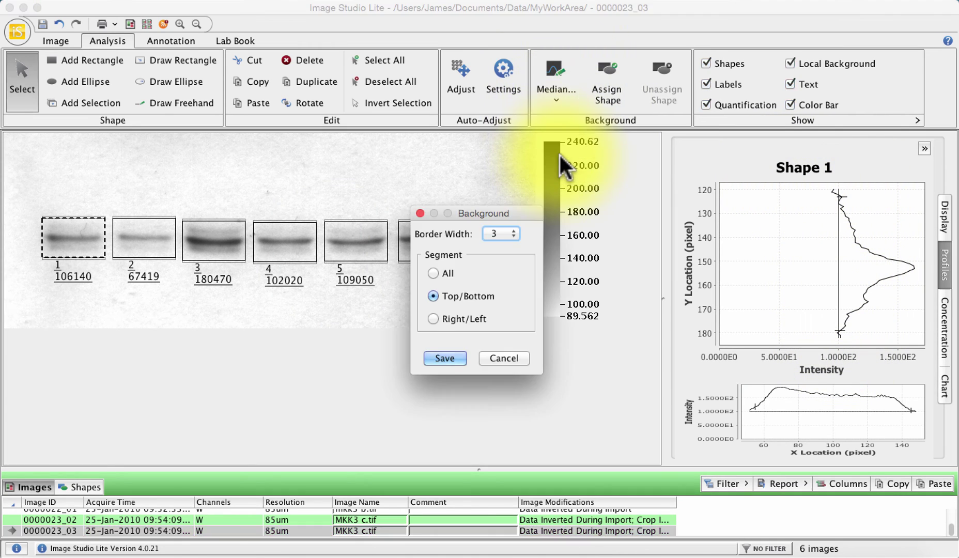
click(444, 274)
click(445, 355)
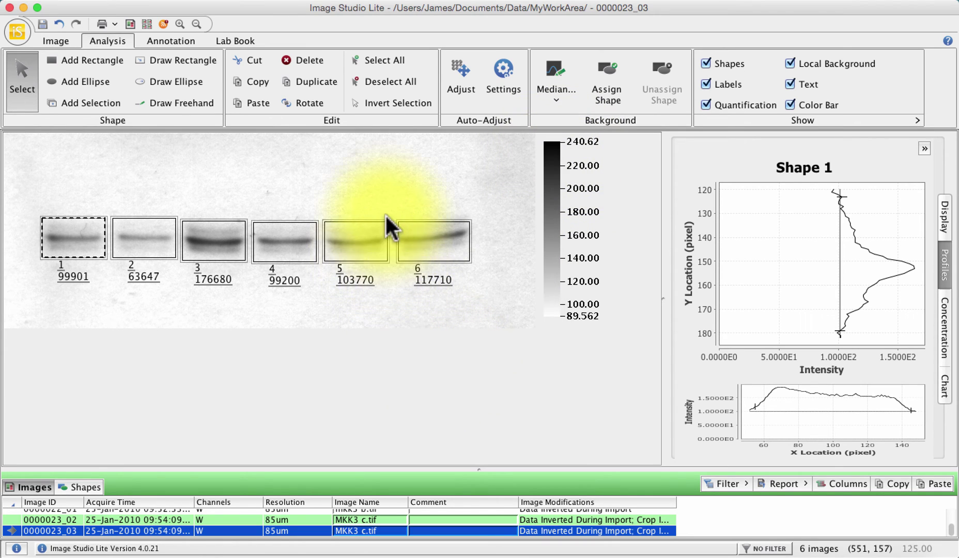
Return to average background from all border sides, giving band 1 a value of 101710.
click(556, 92)
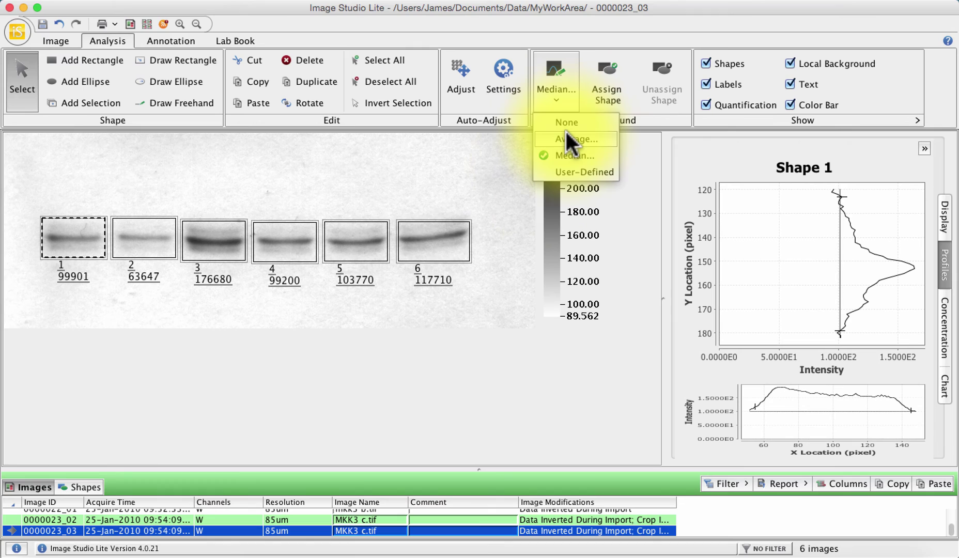
click(565, 132)
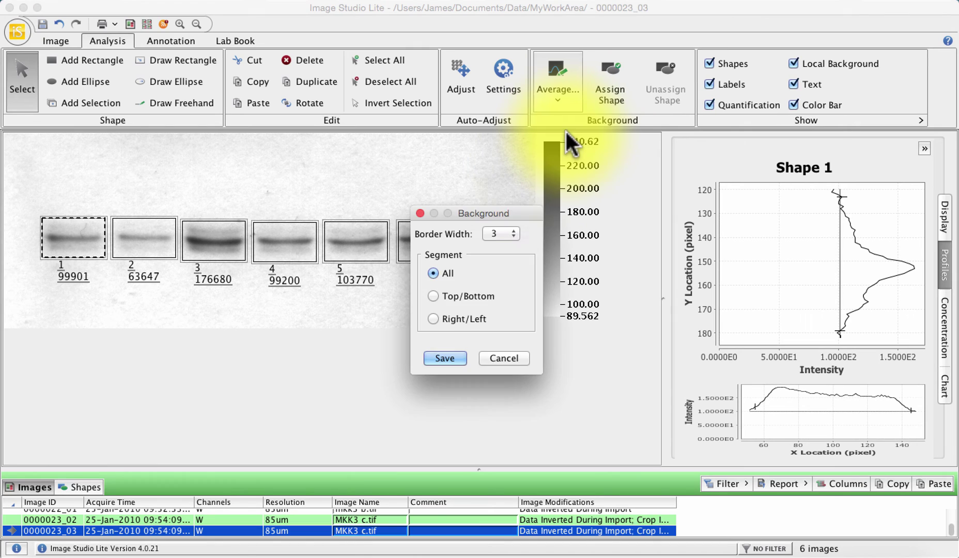
click(443, 356)
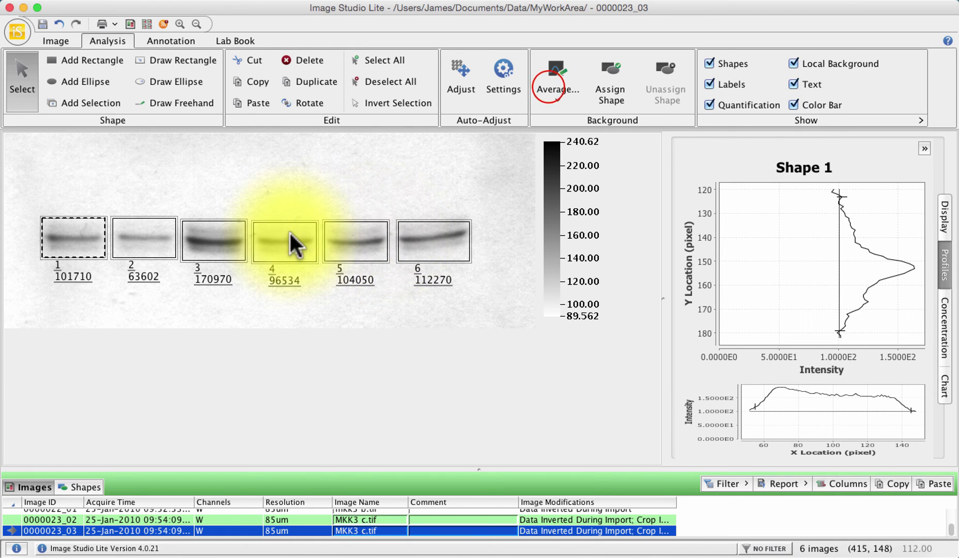
click(552, 84)
click(563, 138)
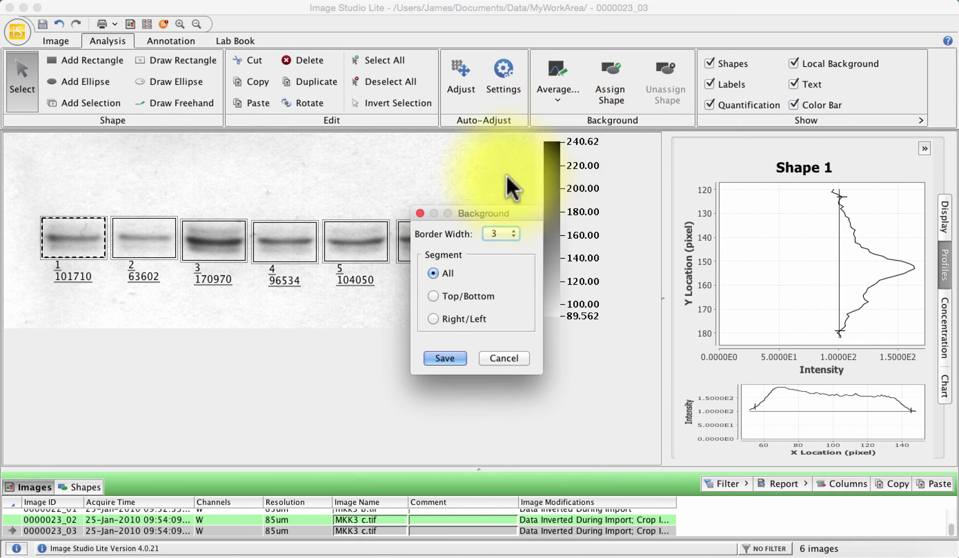
click(444, 269)
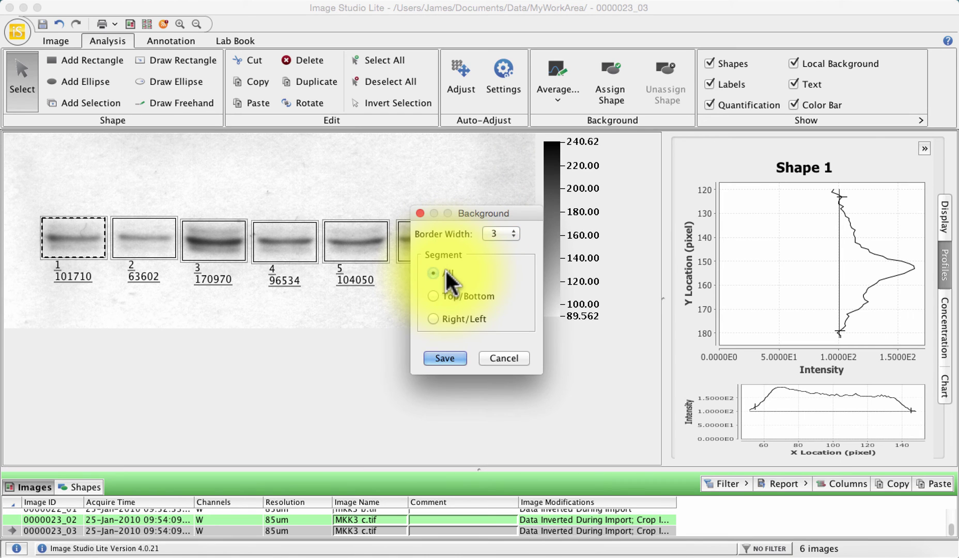
click(442, 354)
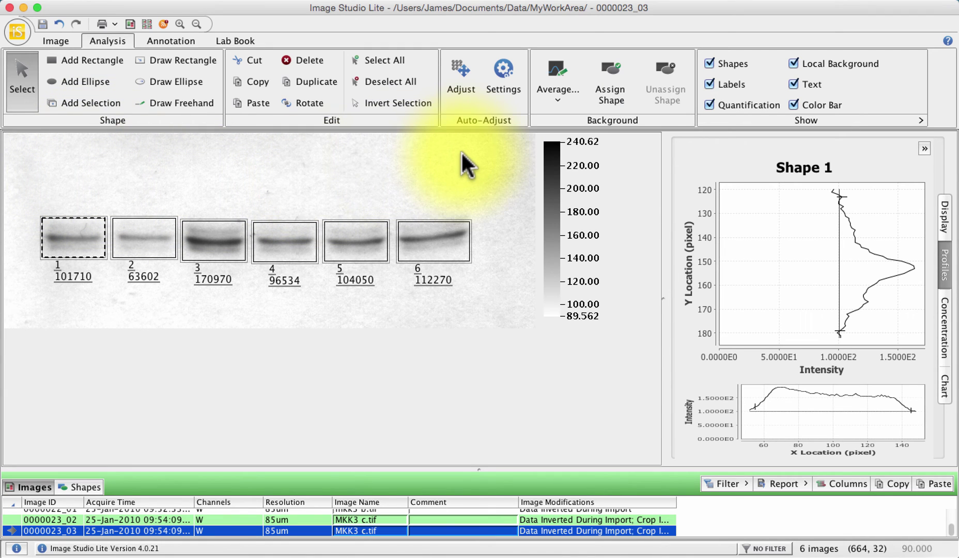
Set background subtraction to User-Defined and acknowledge the notice; all six bands read NaN.
click(561, 70)
click(578, 172)
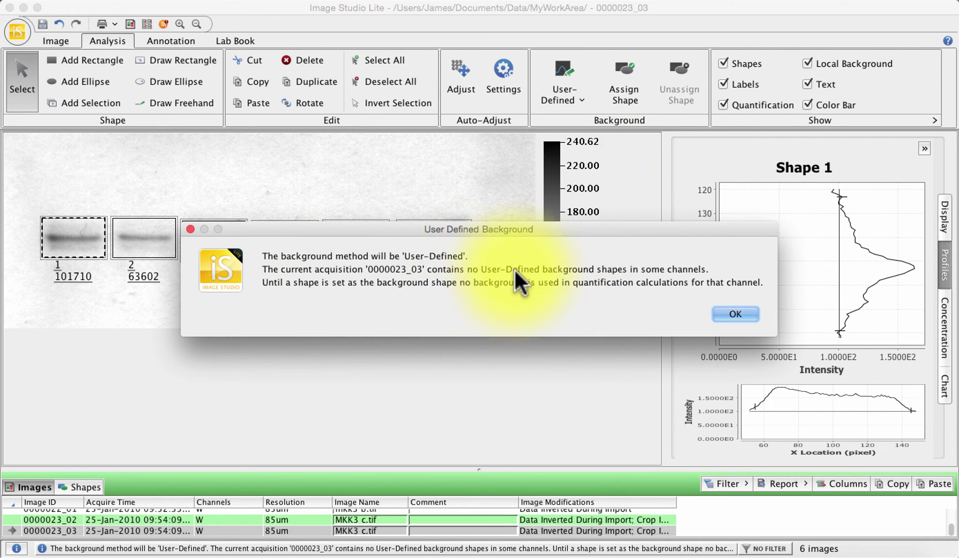
click(734, 311)
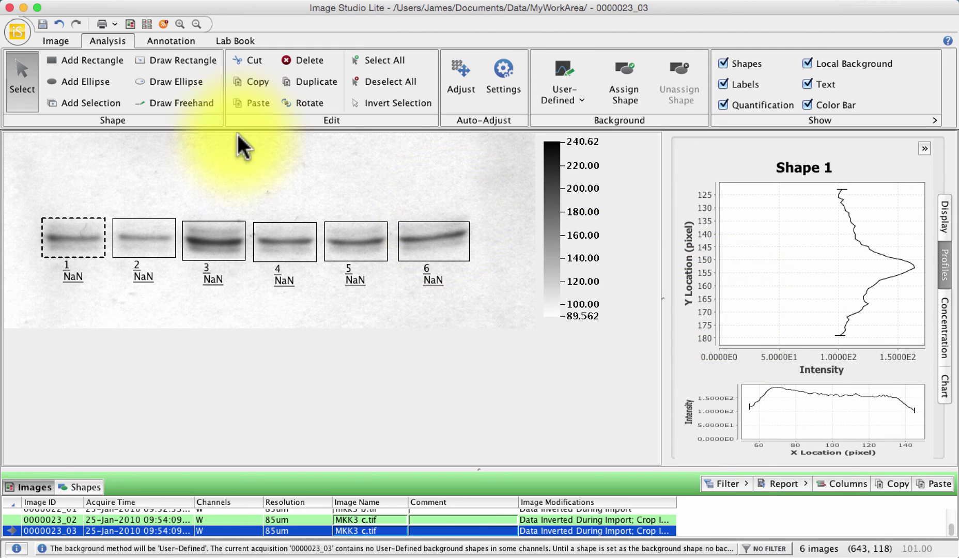
Draw a wide rectangle above the bands, assign it as background, and nudge it upward.
click(148, 60)
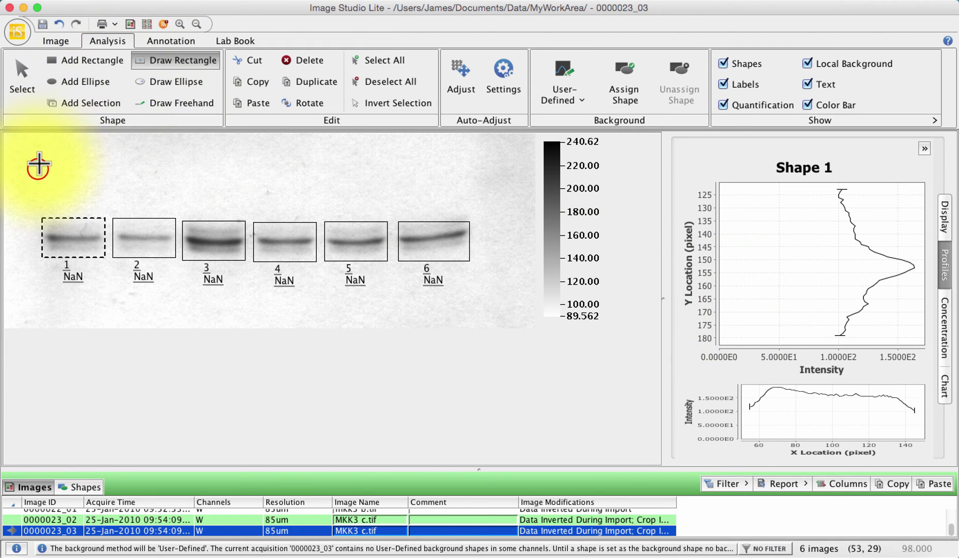
drag(38, 170, 471, 204)
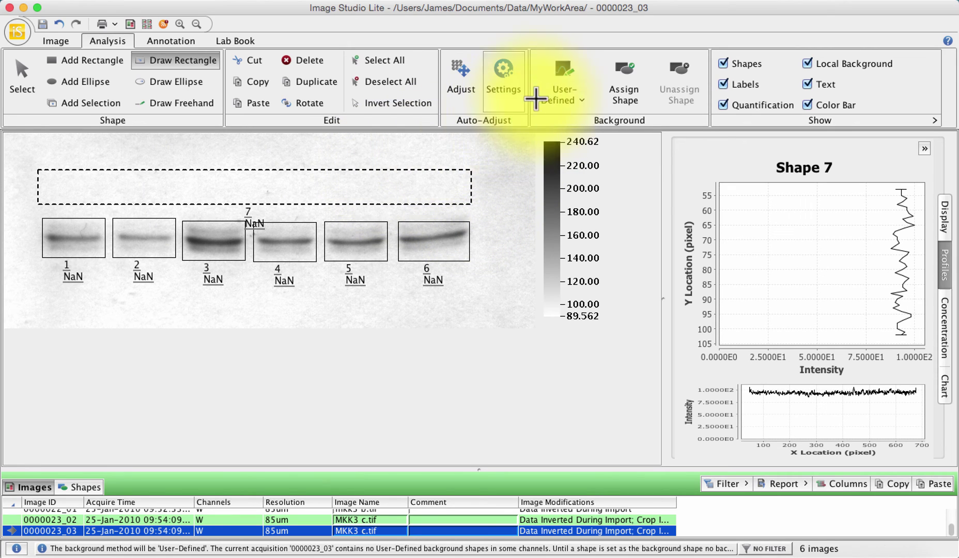
right_click(437, 171)
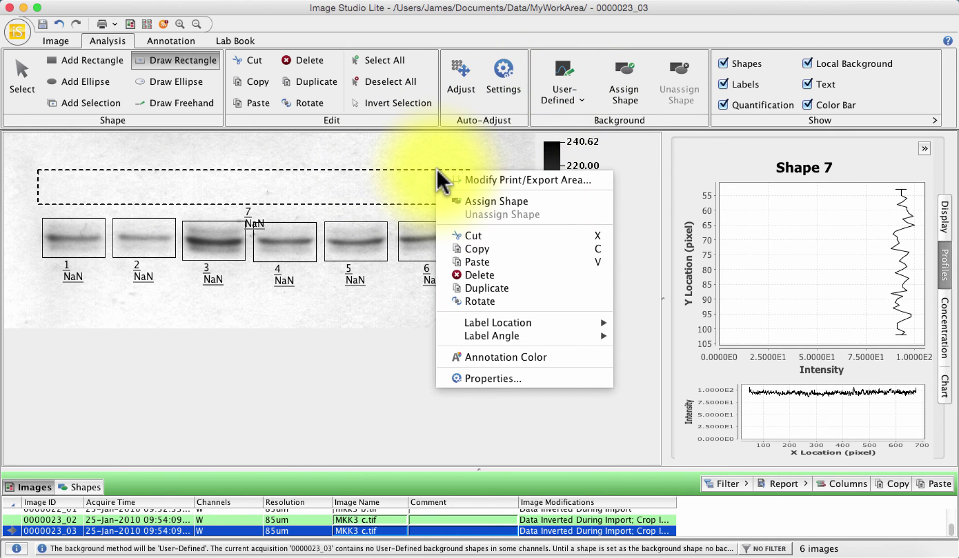
click(474, 202)
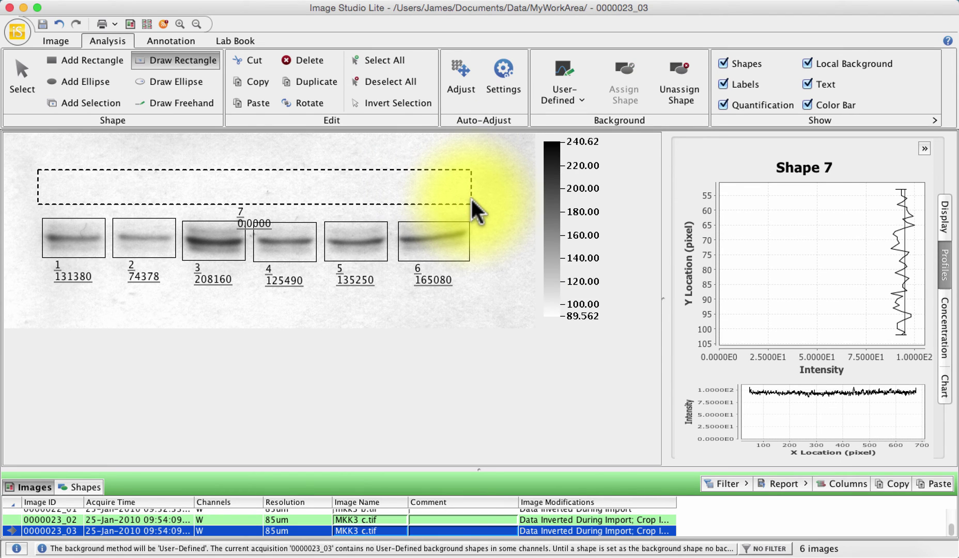
click(378, 170)
drag(379, 171, 381, 162)
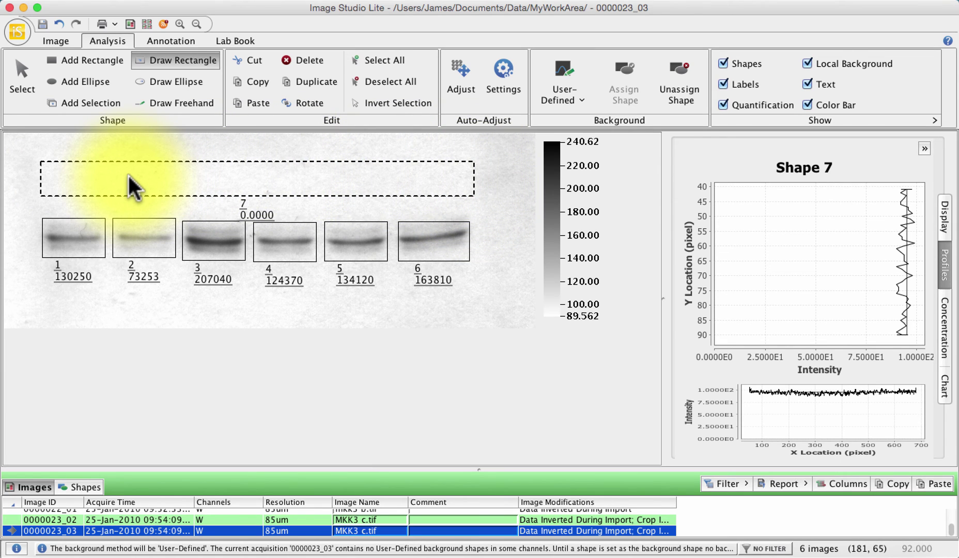
Pull the background rectangle's right edge inward to a narrower box, band 1 now 134090.
click(472, 179)
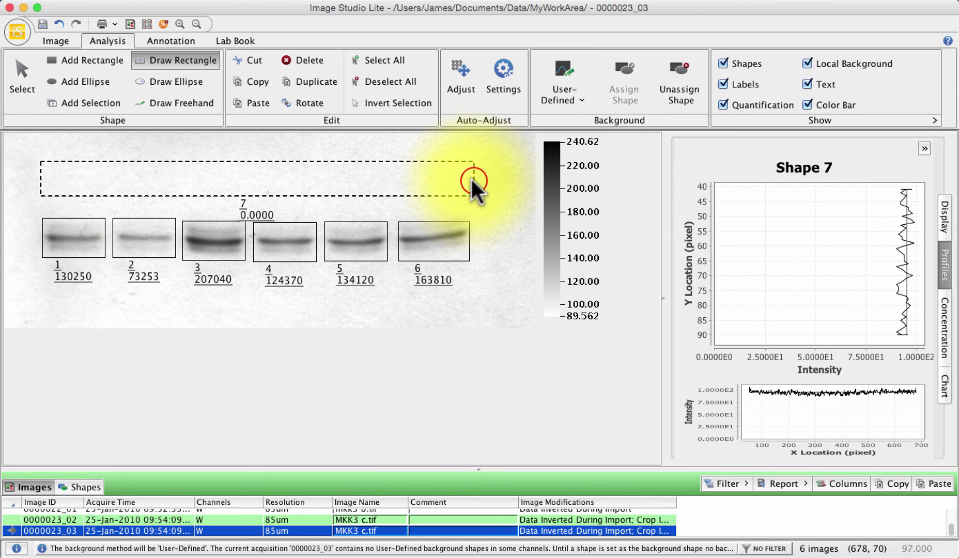
drag(473, 181, 320, 180)
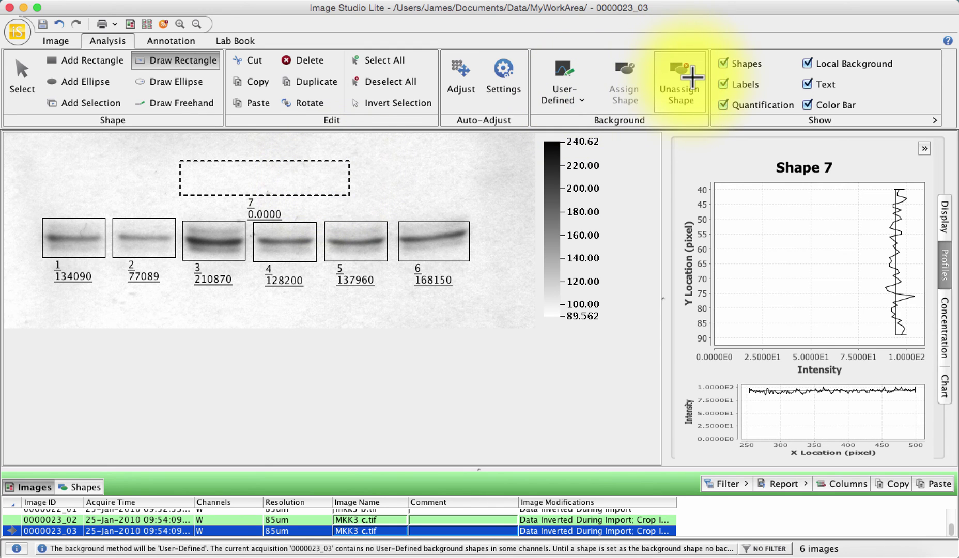
Unassign the box as background and return to Average background subtraction.
click(693, 76)
click(692, 76)
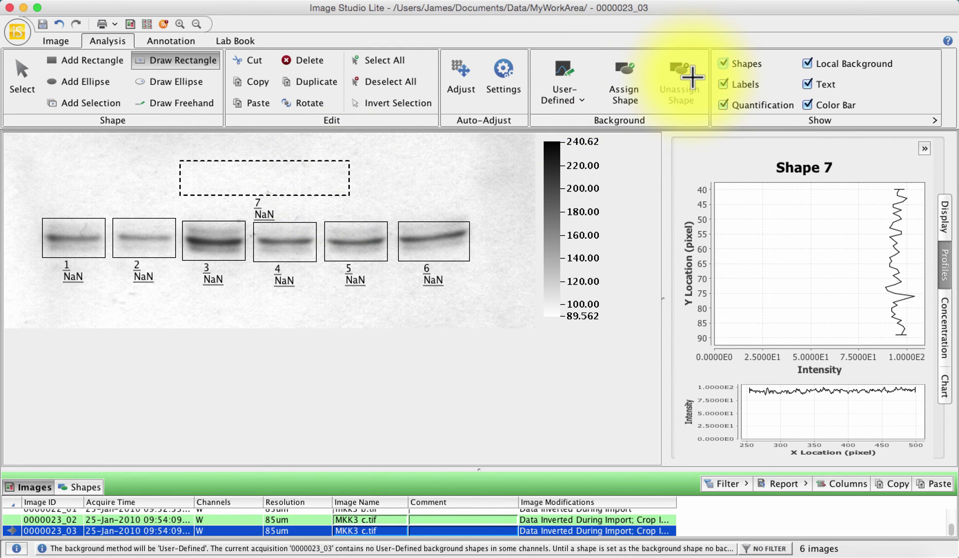
click(582, 96)
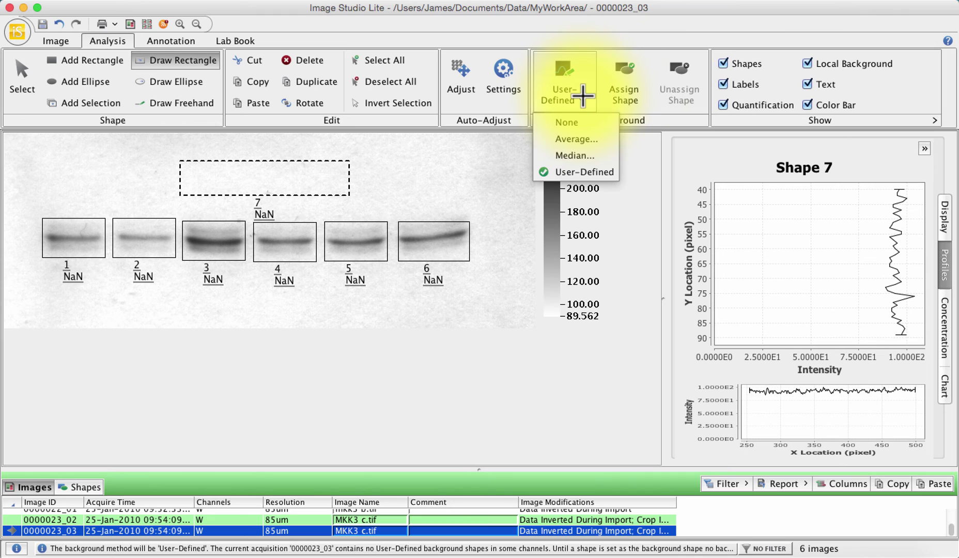
click(573, 139)
click(453, 357)
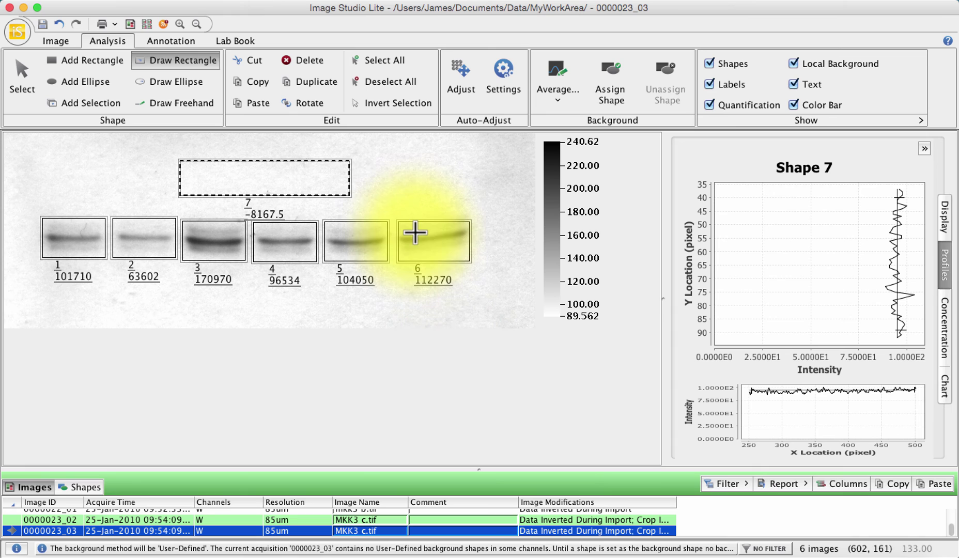
Dismiss the invalid shape size warnings and delete background box Shape 7.
click(337, 182)
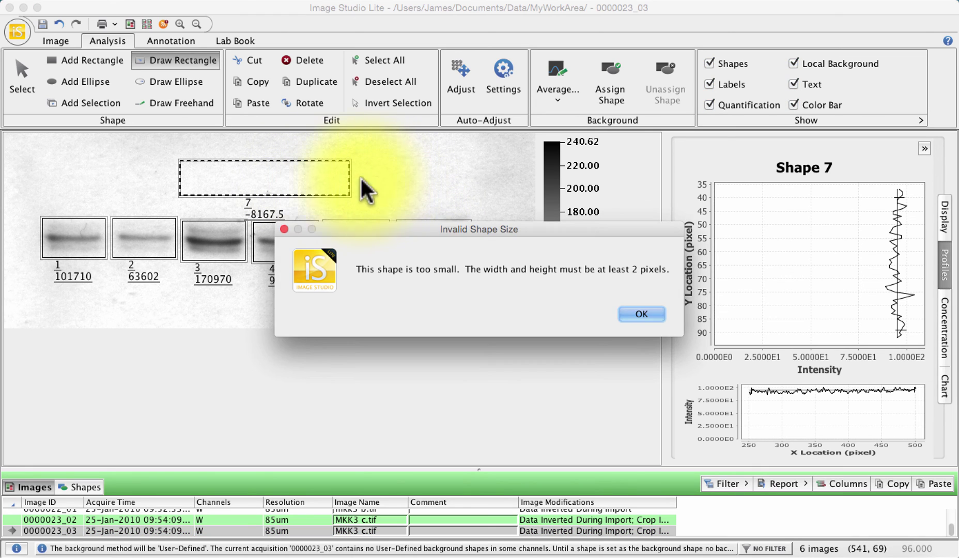
click(637, 315)
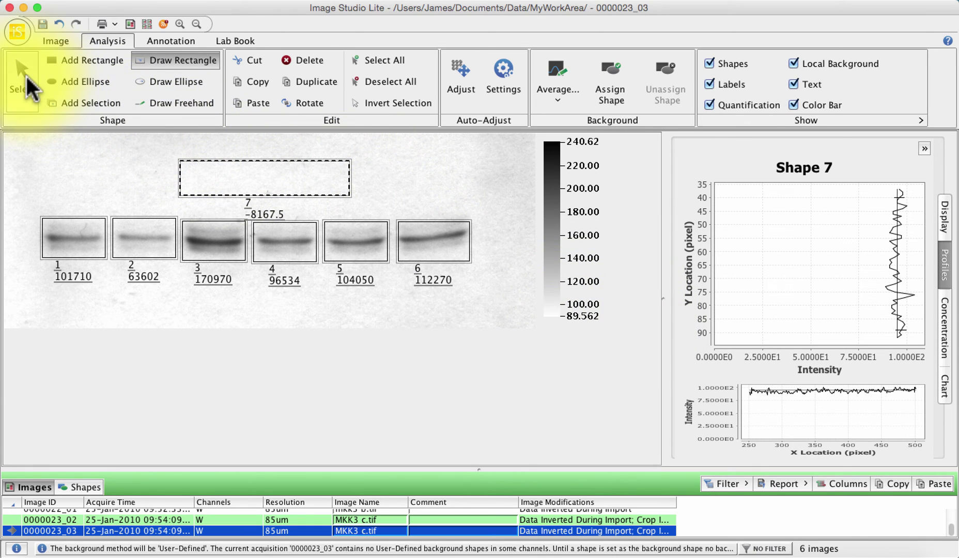
click(23, 77)
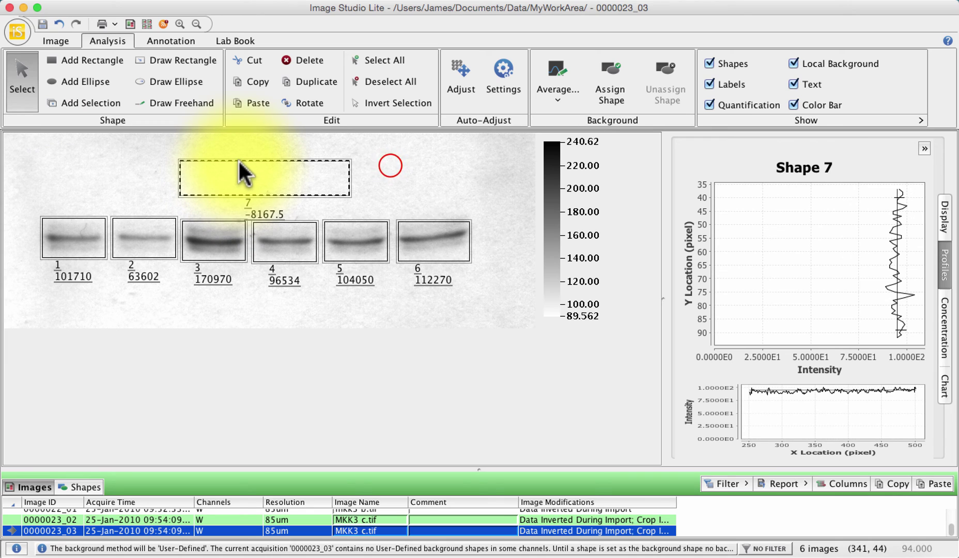
click(390, 166)
click(342, 170)
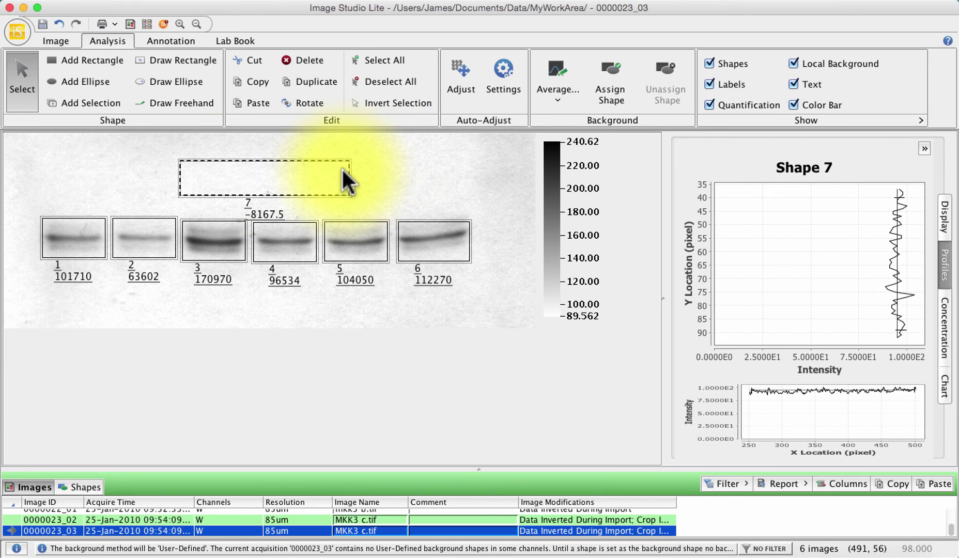
key(Delete)
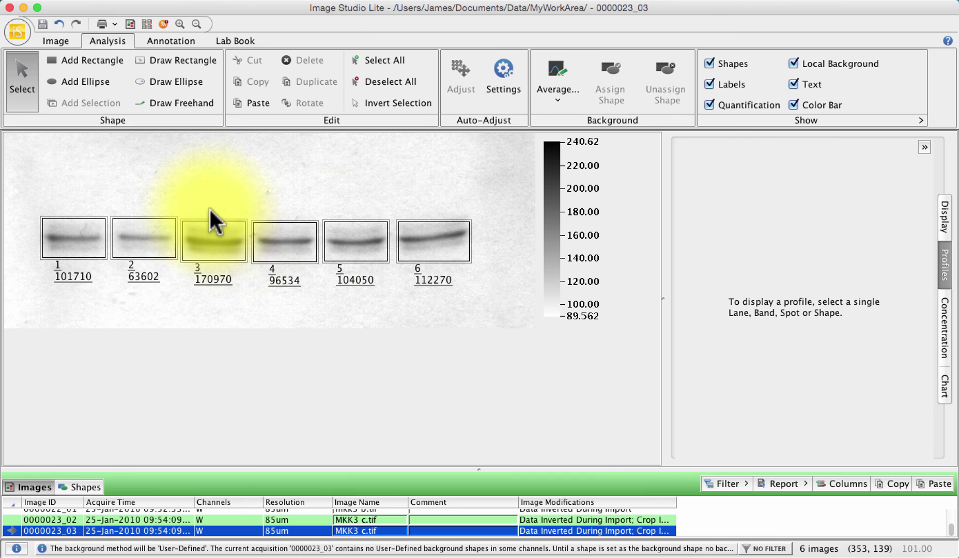
Check the profiles of bands 4 and 5, then extend band 6's box upward to 114130.
click(286, 230)
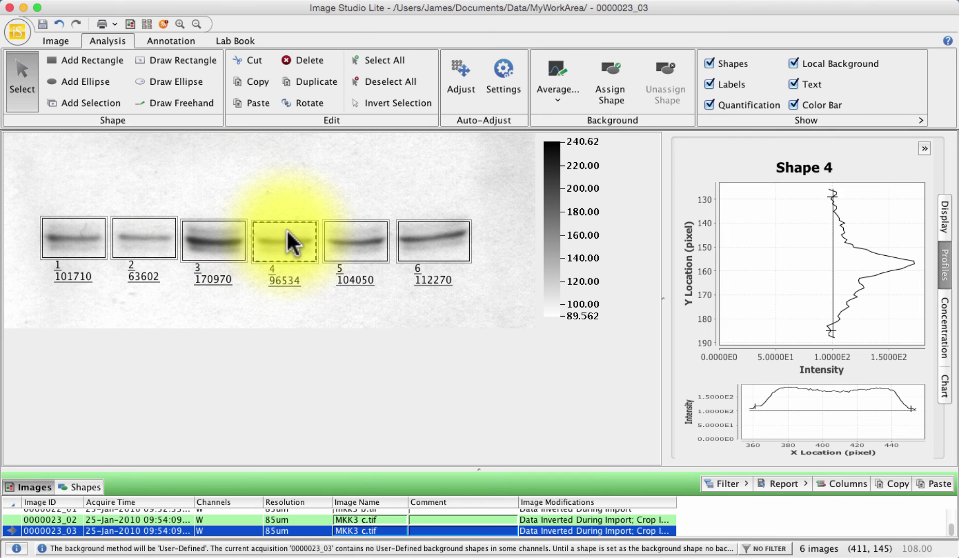
click(360, 236)
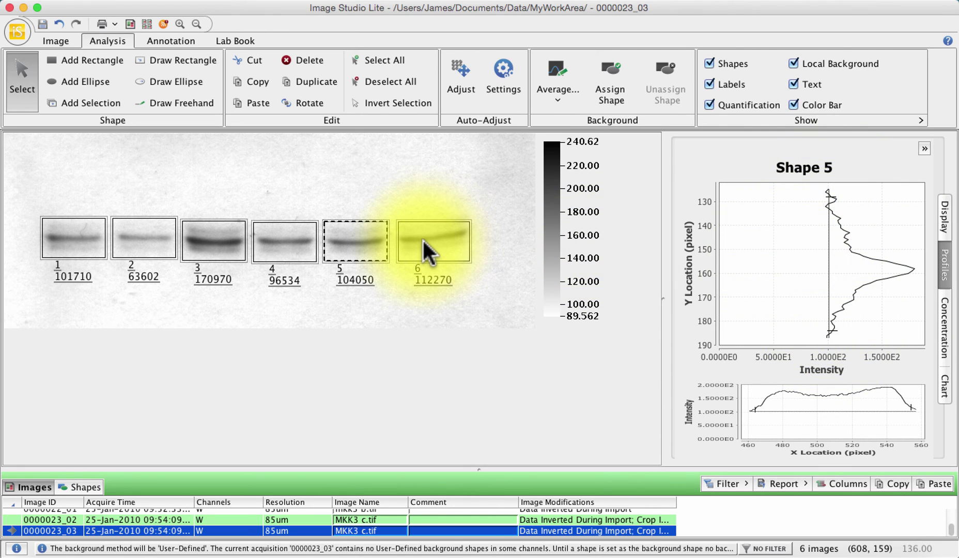
click(440, 219)
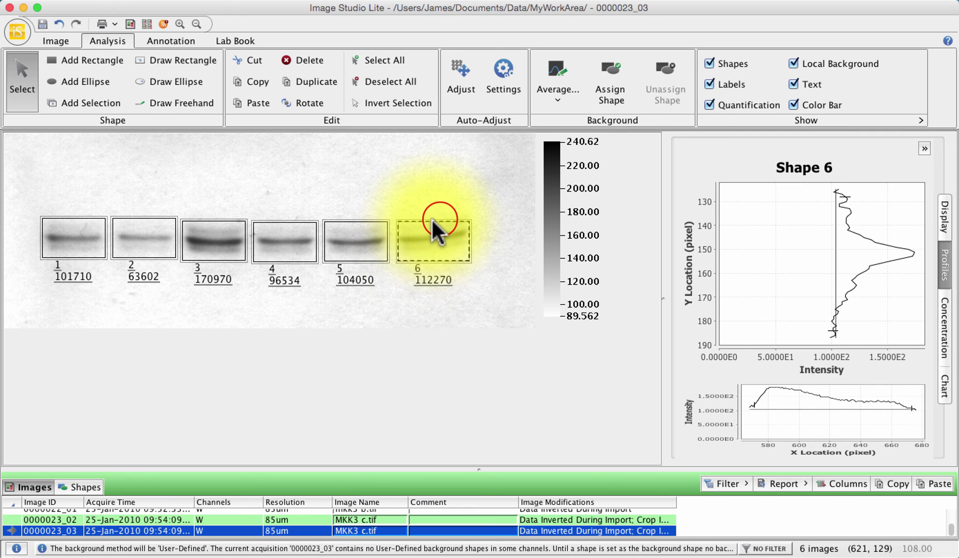
mouse_move(440, 216)
mouse_down()
mouse_move(439, 193)
mouse_move(440, 214)
mouse_up()
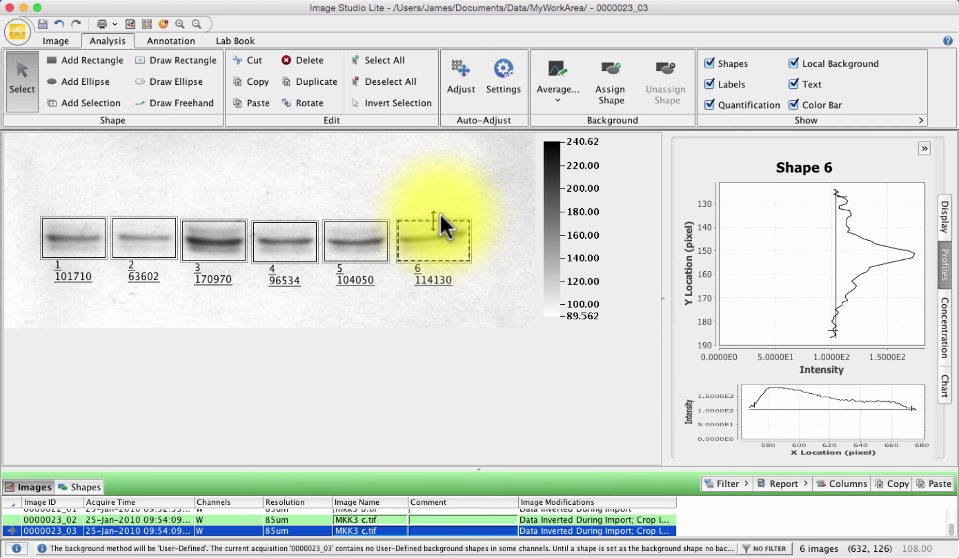
click(477, 293)
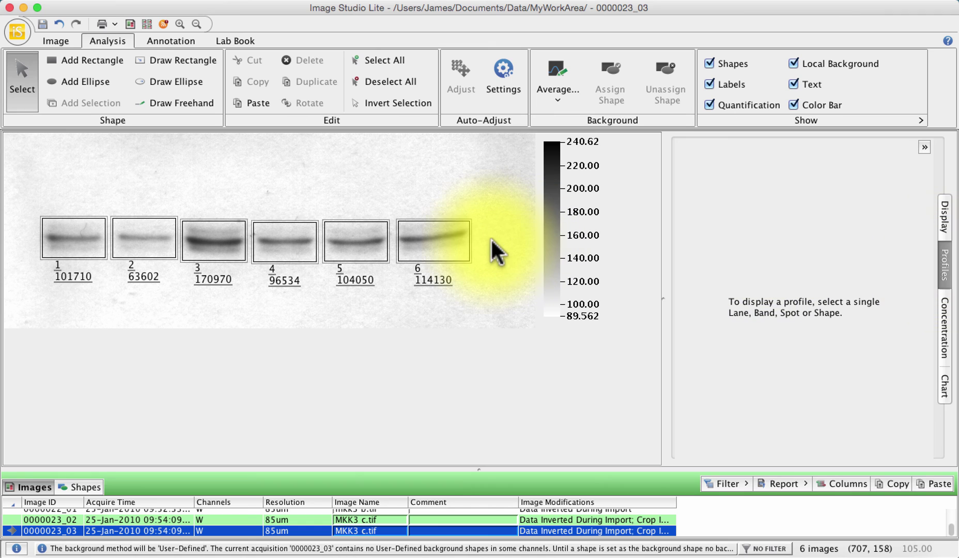
click(443, 237)
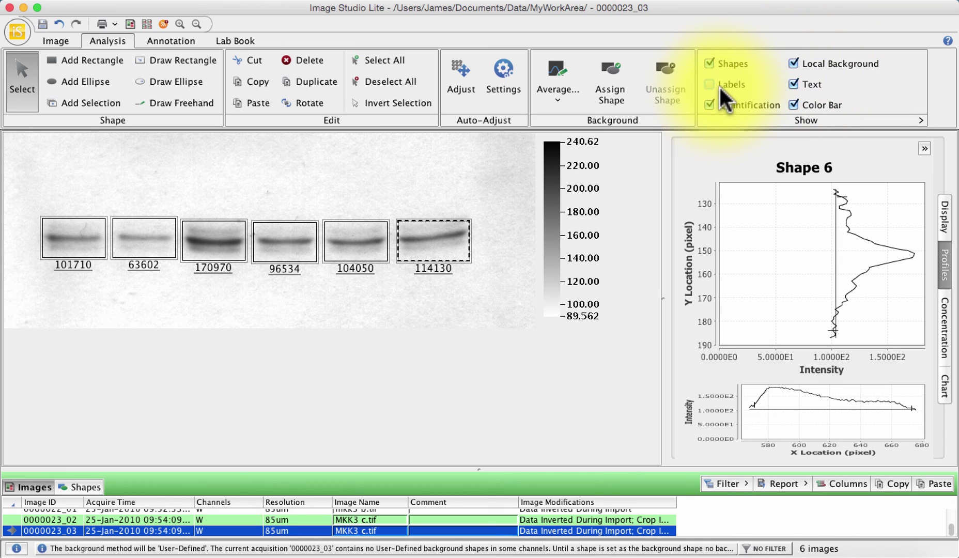
click(716, 56)
click(716, 57)
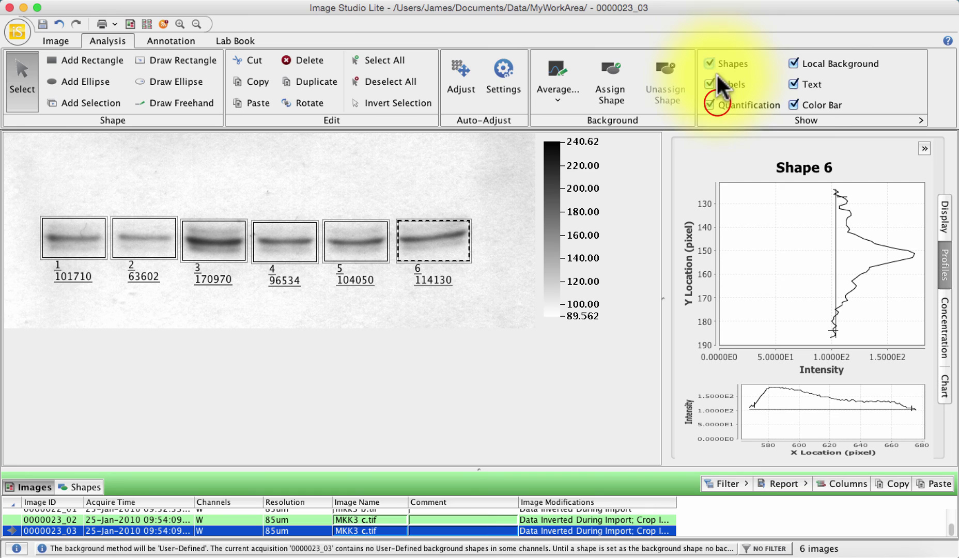
click(716, 101)
click(716, 101)
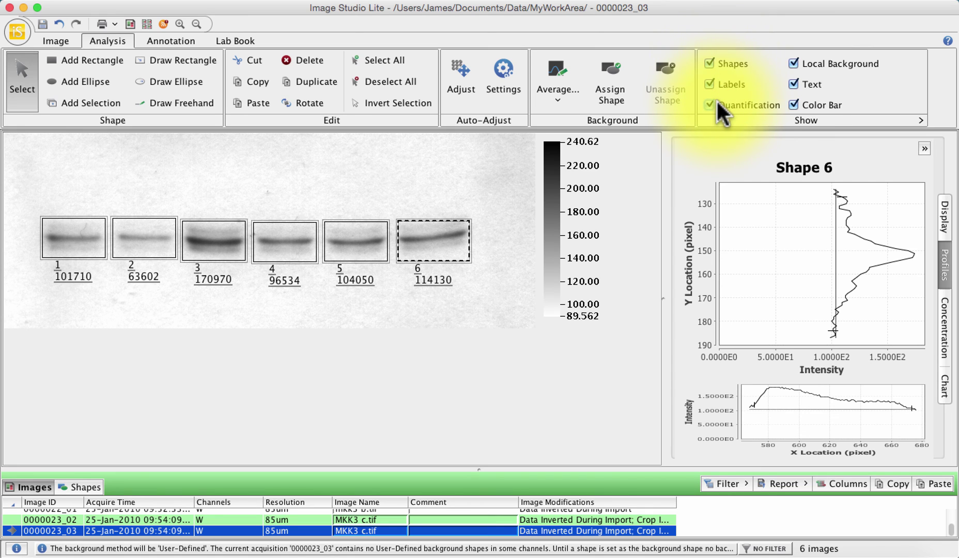
click(795, 103)
click(795, 103)
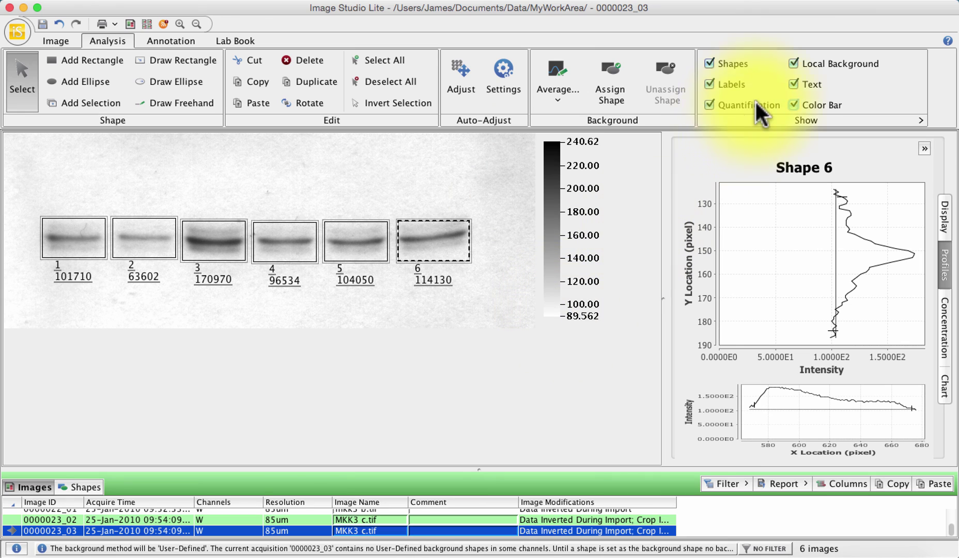
Display the Shapes – Signal bar chart of the six bands and widen its pane.
click(945, 387)
click(355, 239)
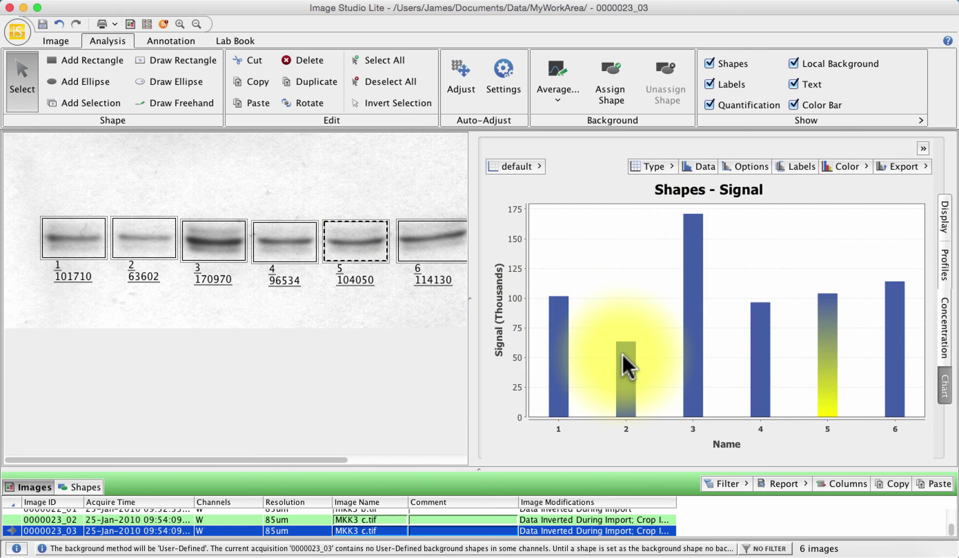
click(270, 351)
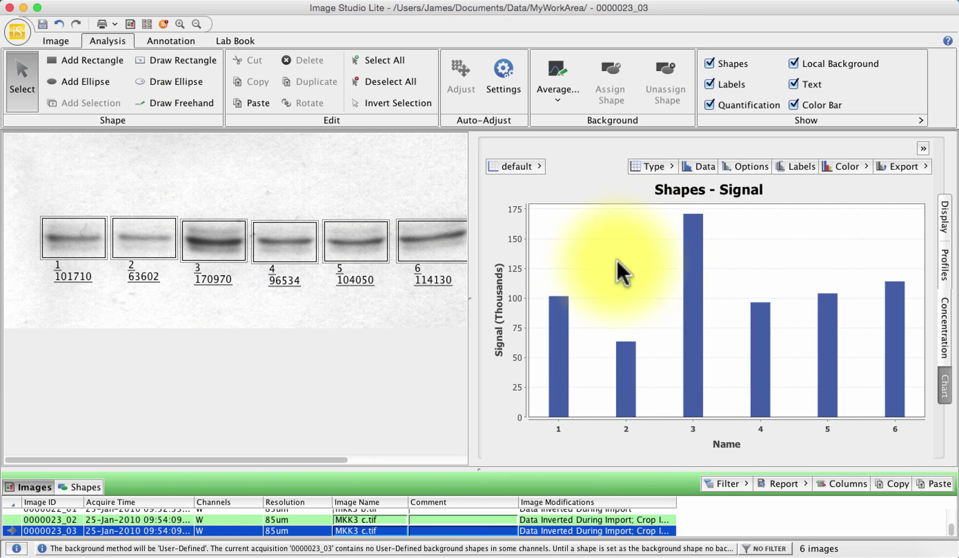
drag(470, 291, 382, 295)
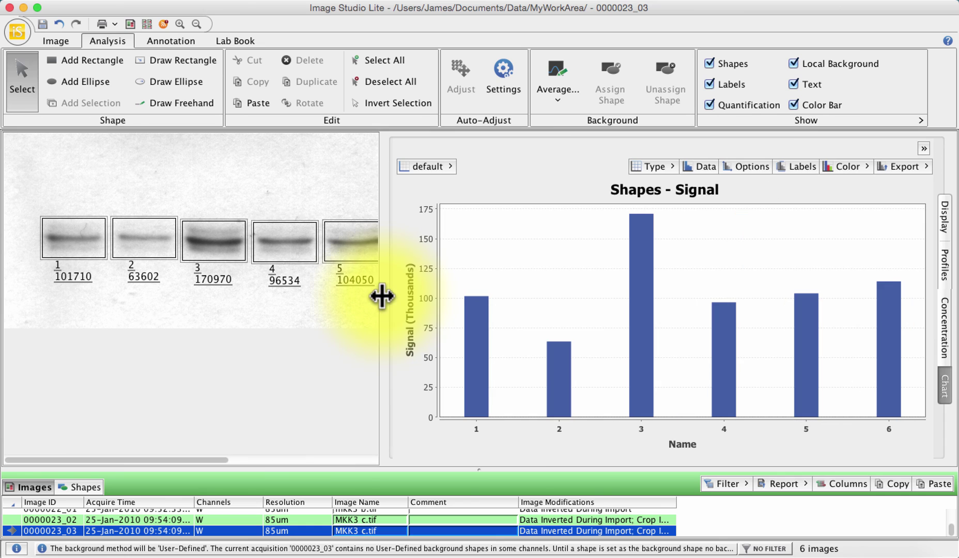
Zoom the blot image to fit, widen its pane over the chart, and refit it.
click(55, 41)
click(92, 104)
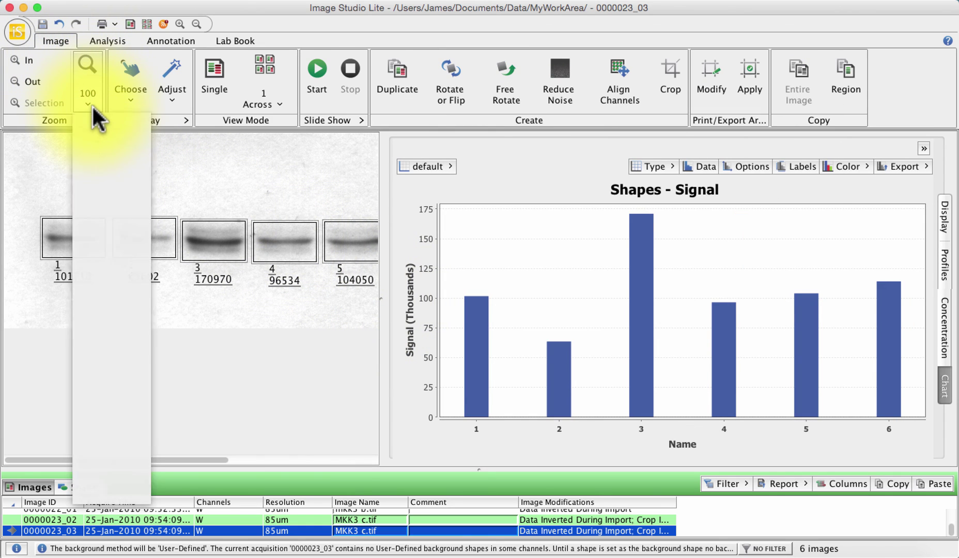
click(122, 492)
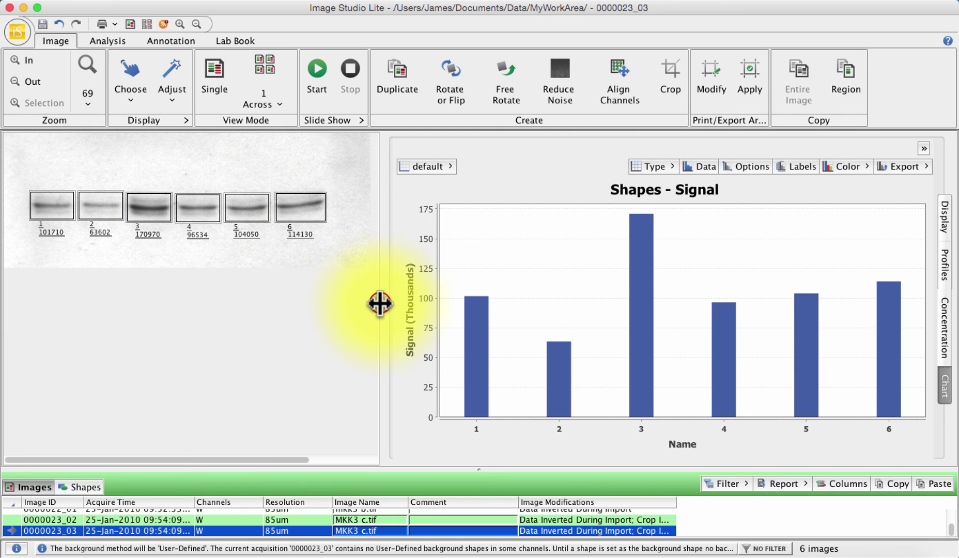
drag(380, 305, 604, 302)
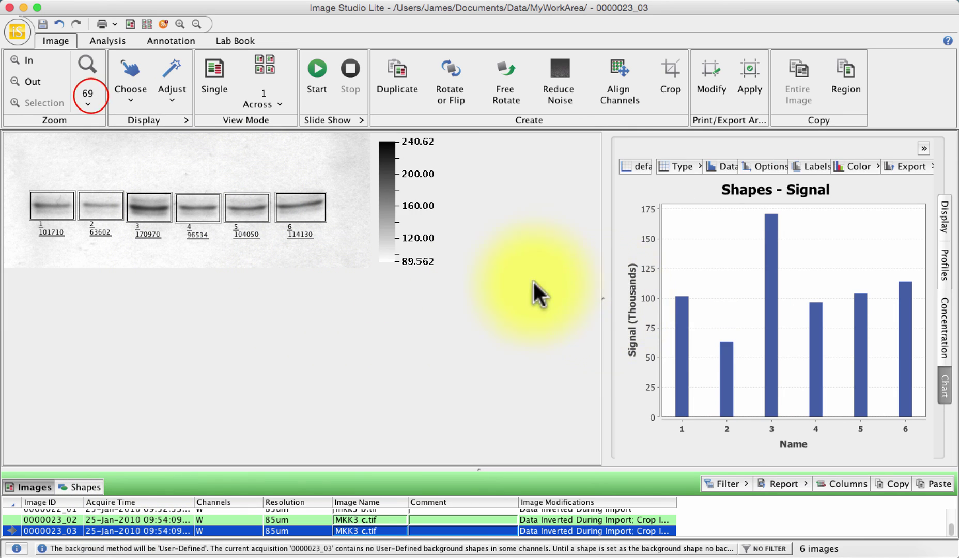
click(90, 93)
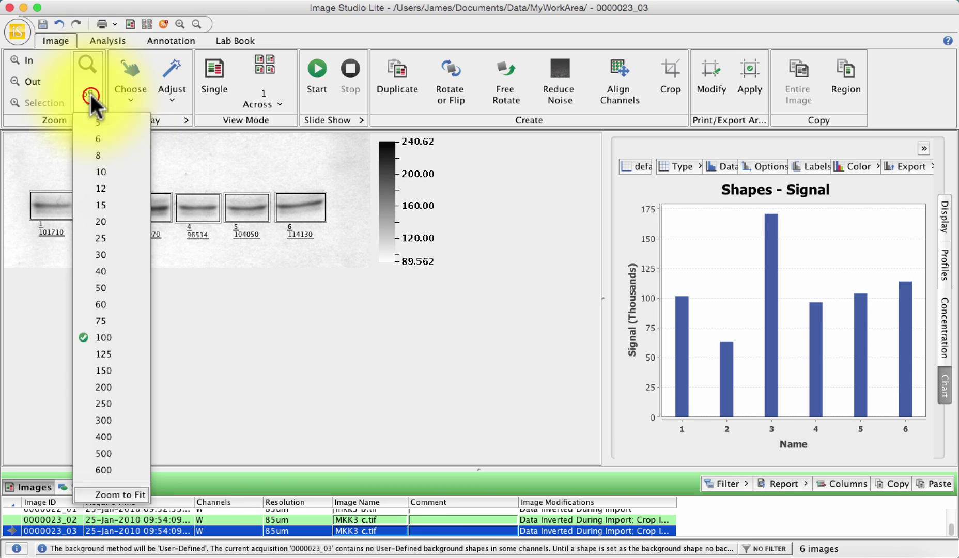
click(115, 493)
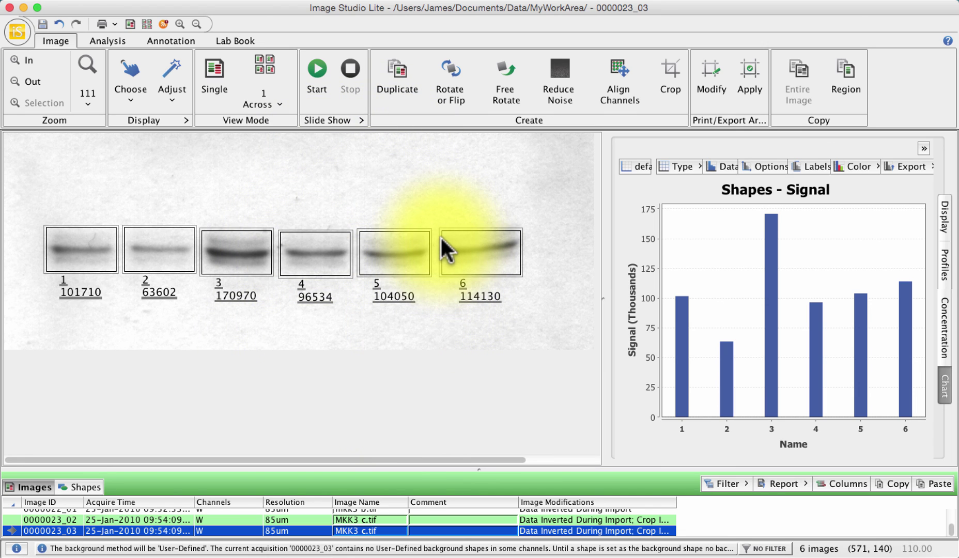
click(712, 73)
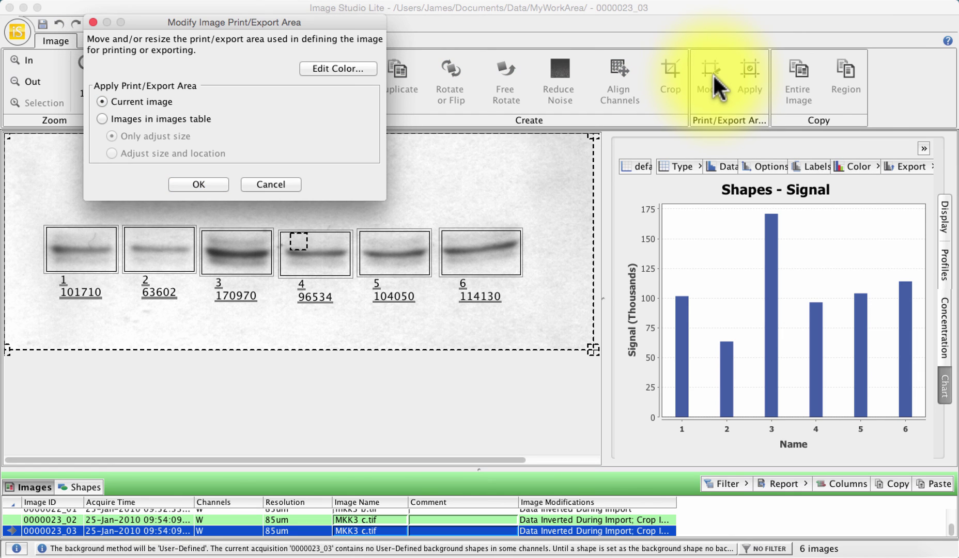
click(207, 181)
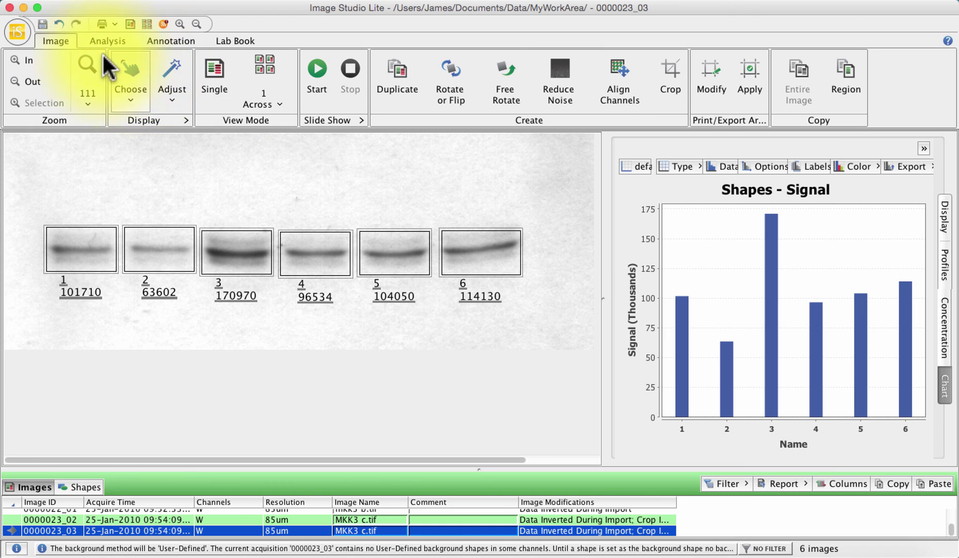
click(19, 37)
mouse_move(70, 97)
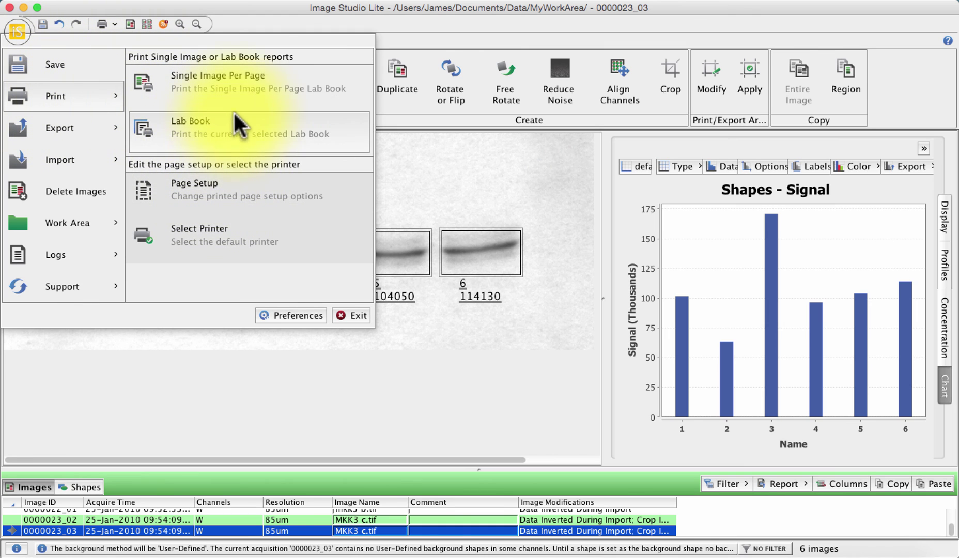
click(233, 193)
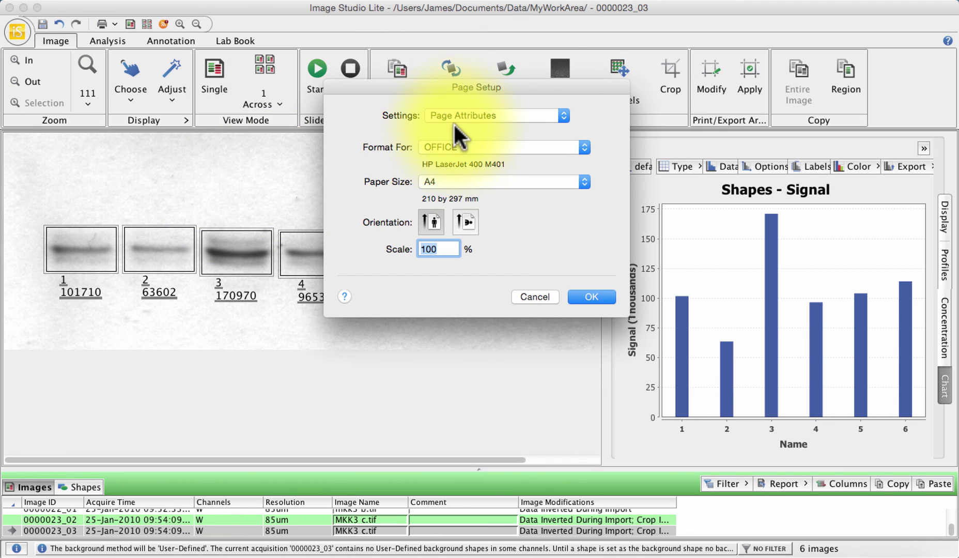
click(536, 297)
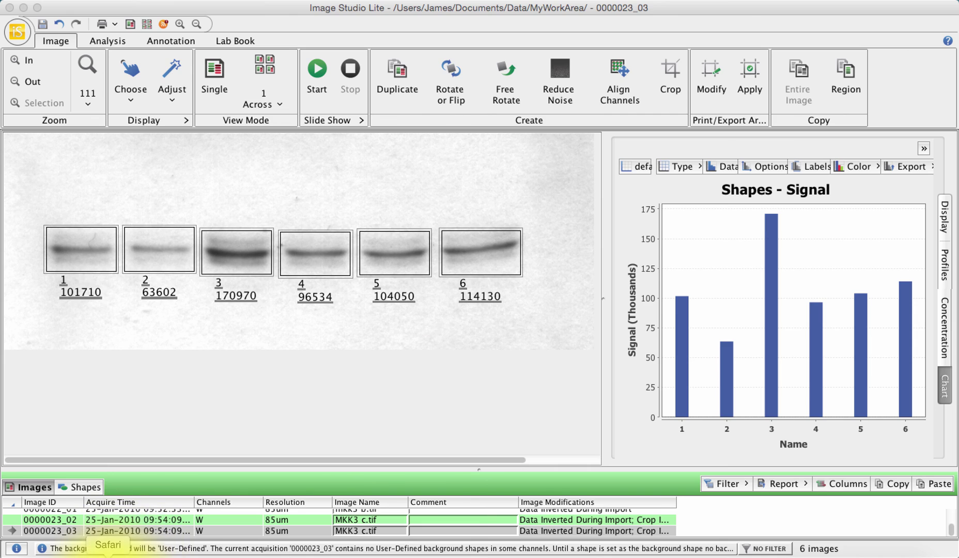
Bring Safari's LI-COR Image Studio Lite page to the front from the Dock.
click(108, 553)
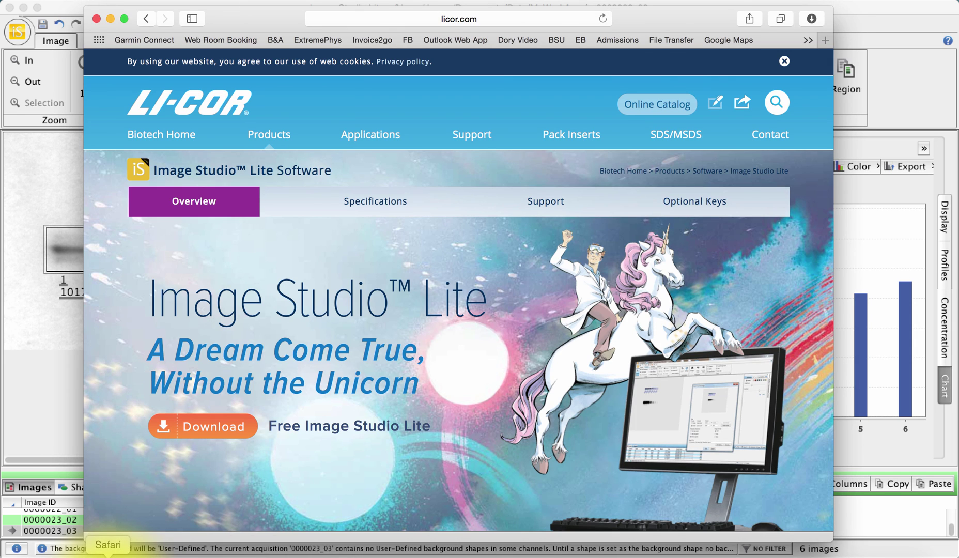